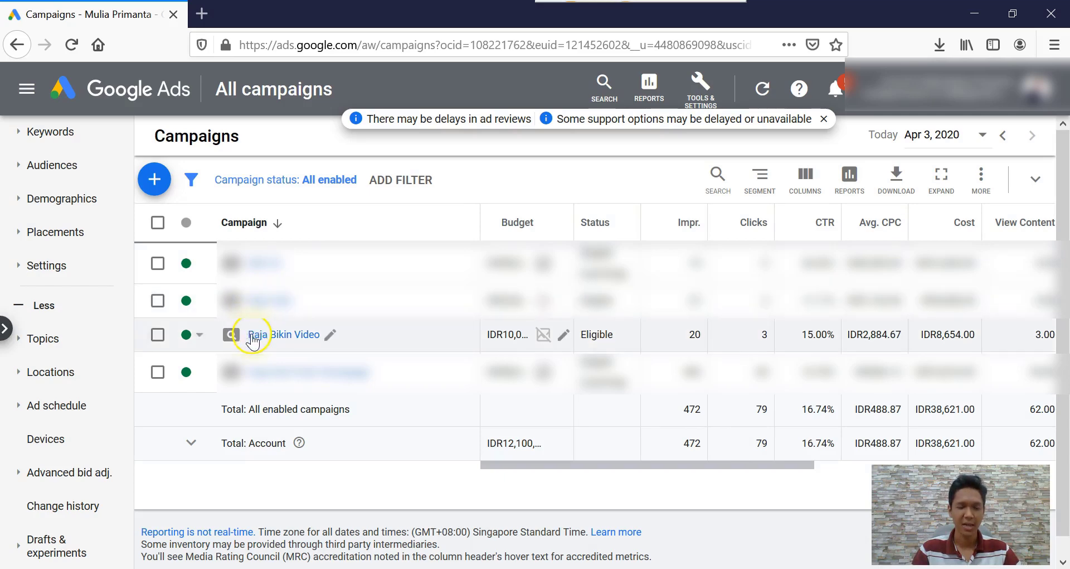
Open the Raja Bikin Video campaign and display its targeted locations
click(282, 336)
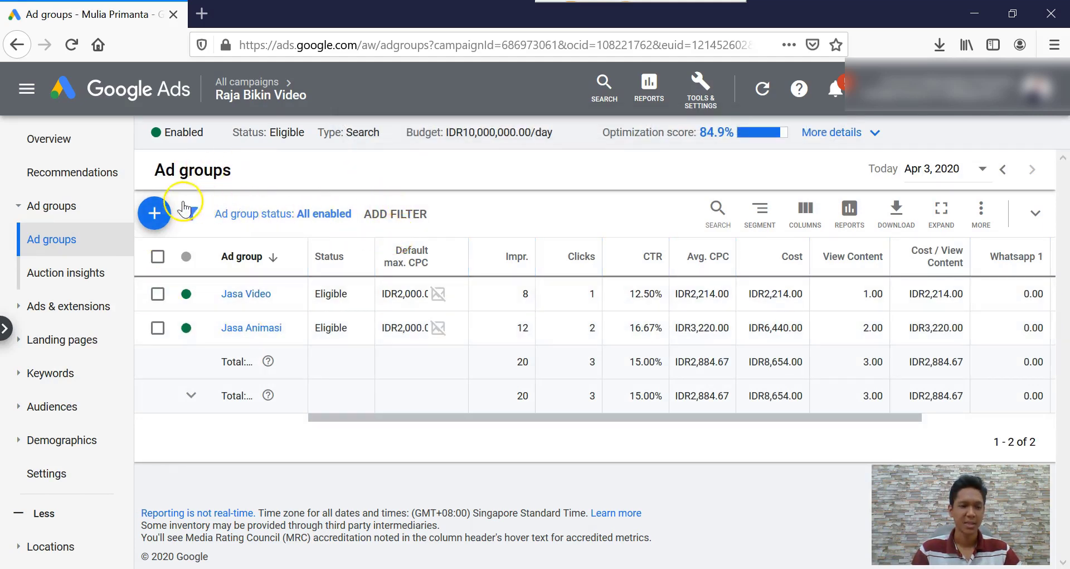
scroll(91, 267, down, 3)
scroll(84, 413, down, 1)
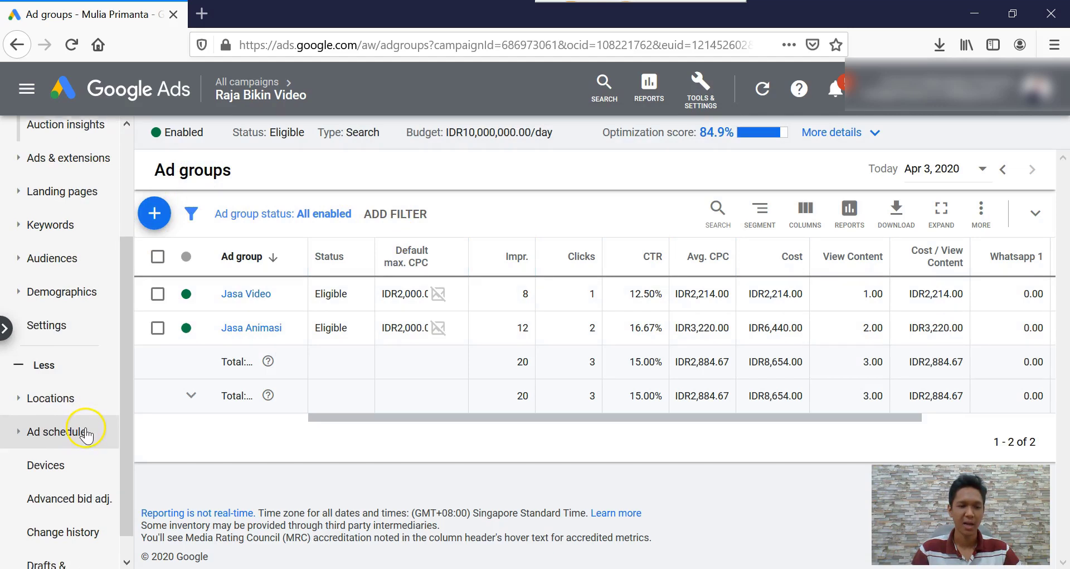
scroll(80, 424, down, 1)
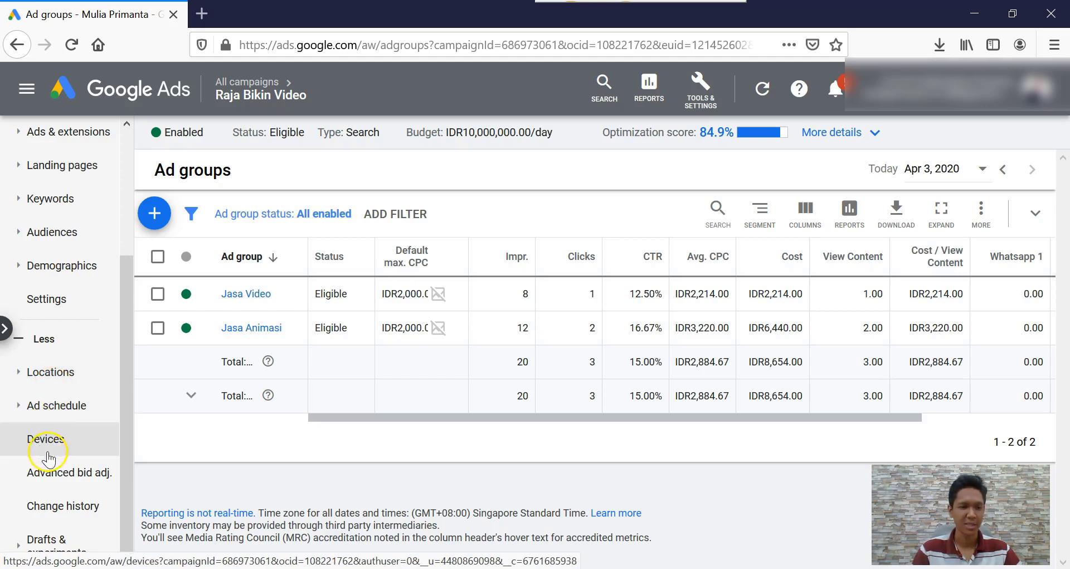
click(61, 416)
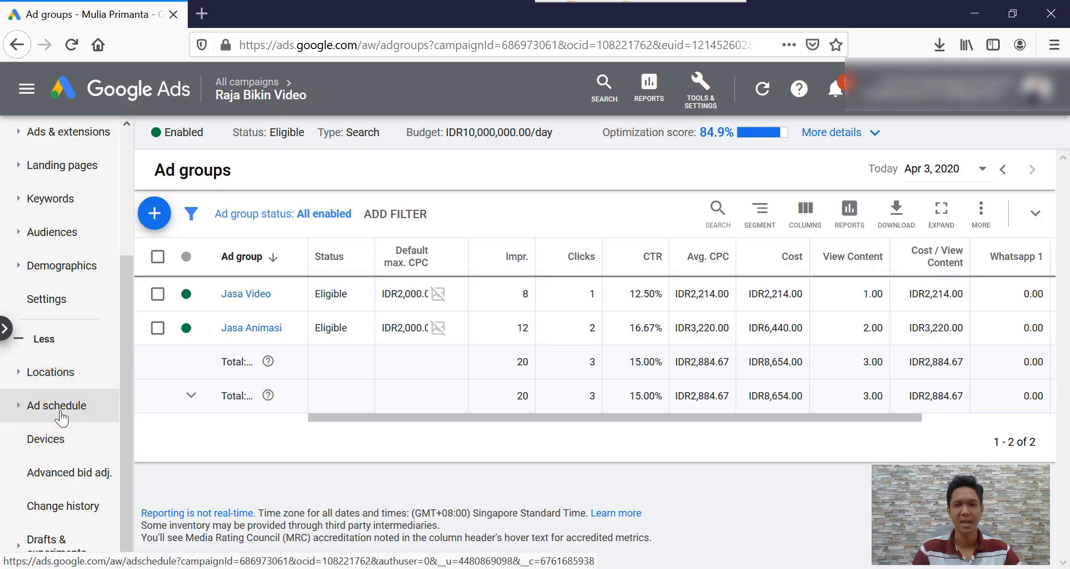
click(60, 441)
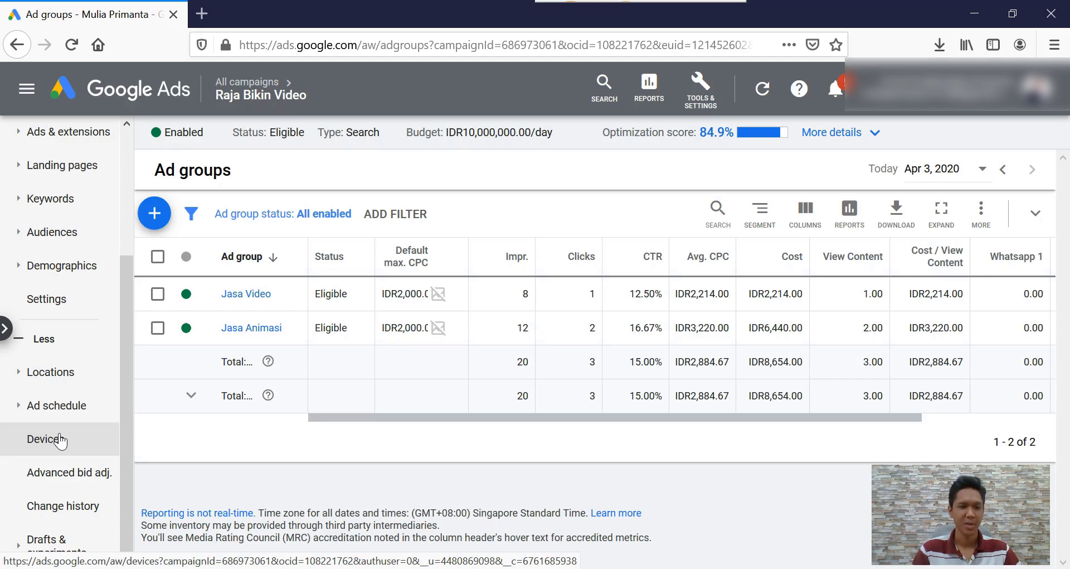
click(71, 399)
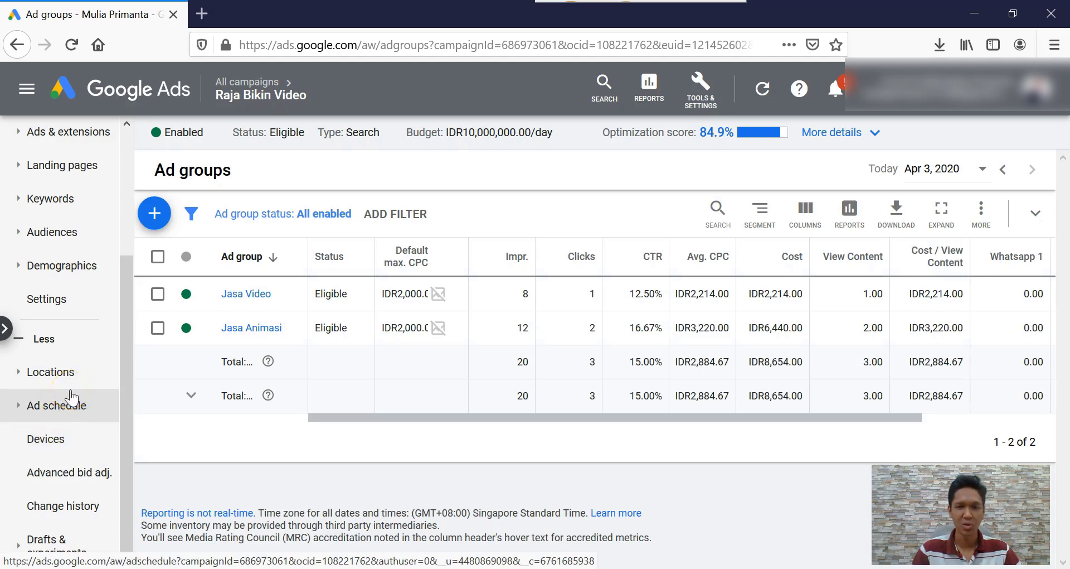
click(52, 380)
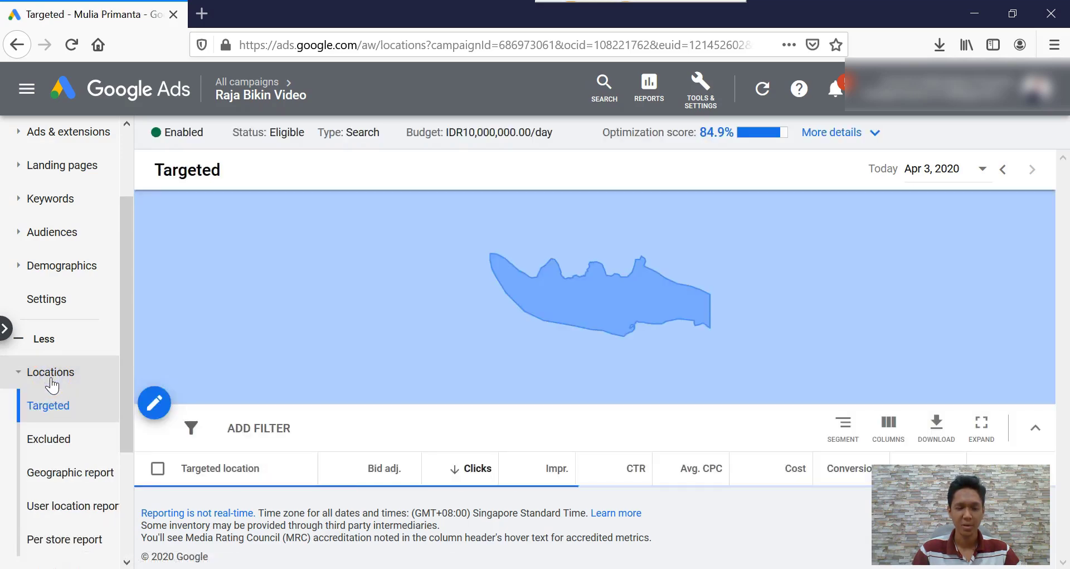
scroll(312, 315, down, 2)
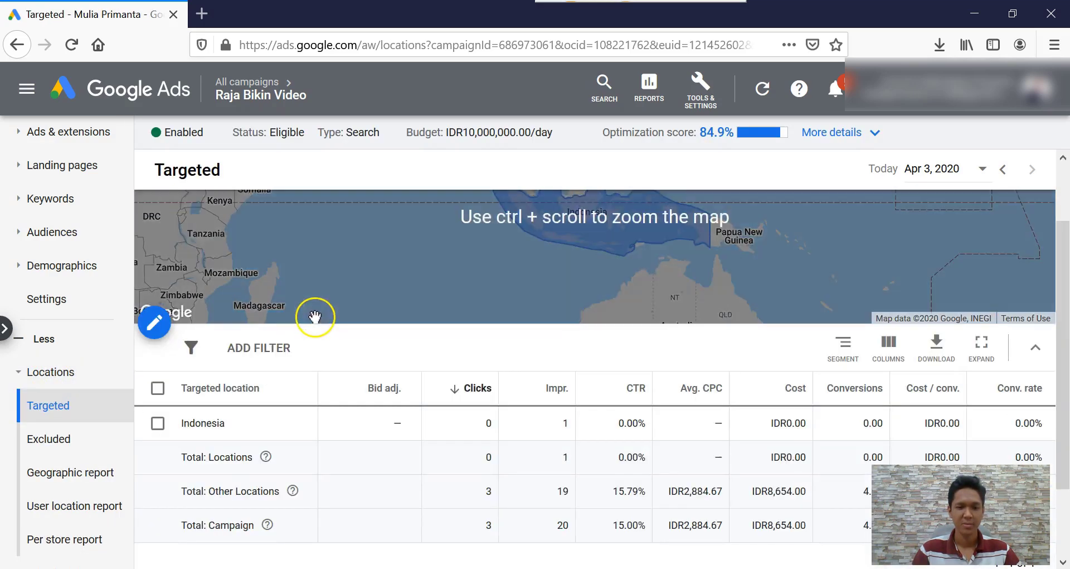
scroll(315, 316, down, 2)
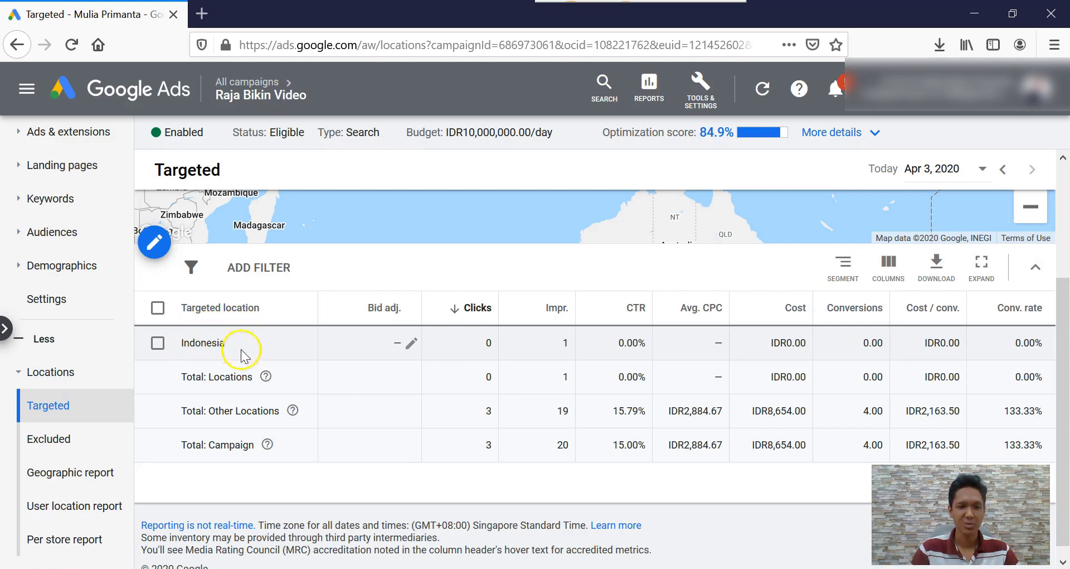
Edit the campaign's targeted locations and add the province of Jakarta, Indonesia
click(155, 249)
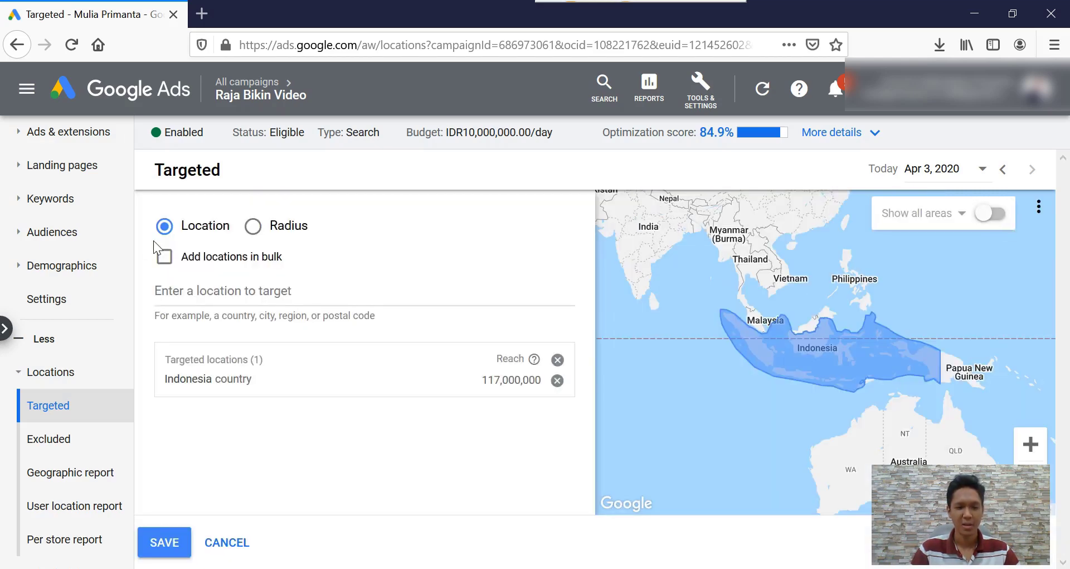
click(273, 290)
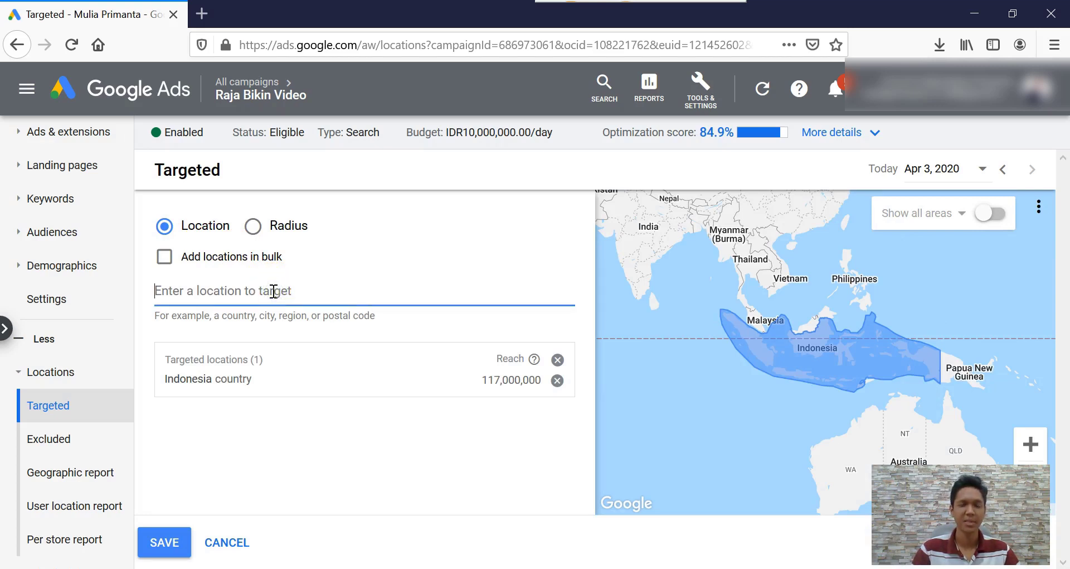
text(jakara)
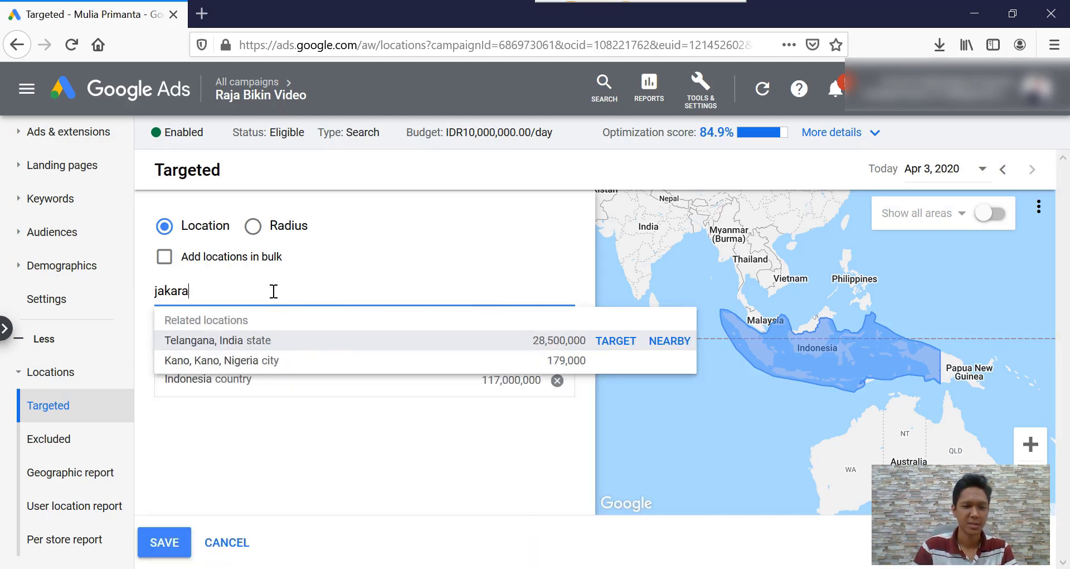
key(BackSpace)
text(ta)
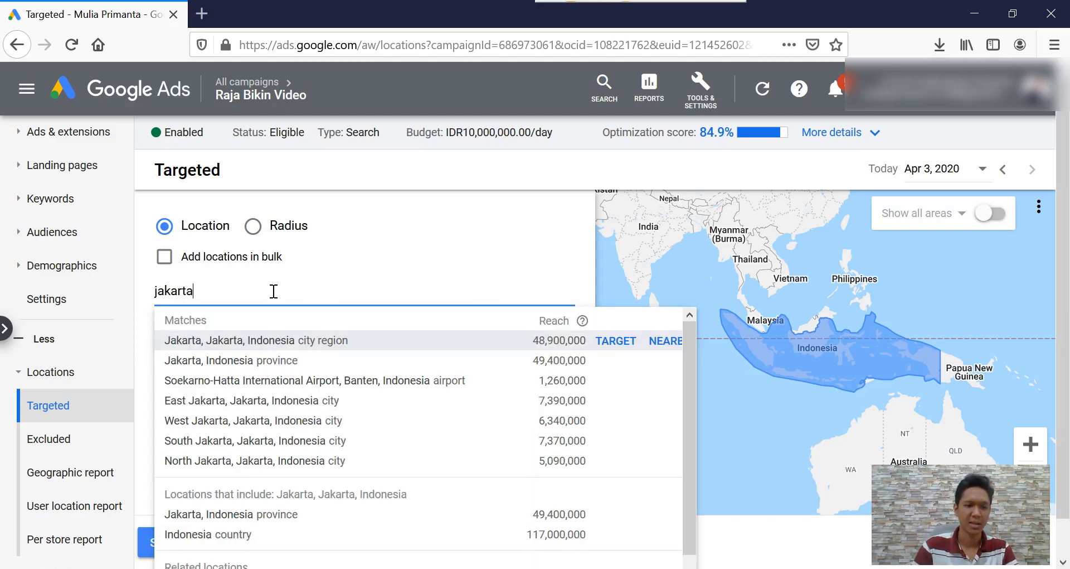
click(217, 360)
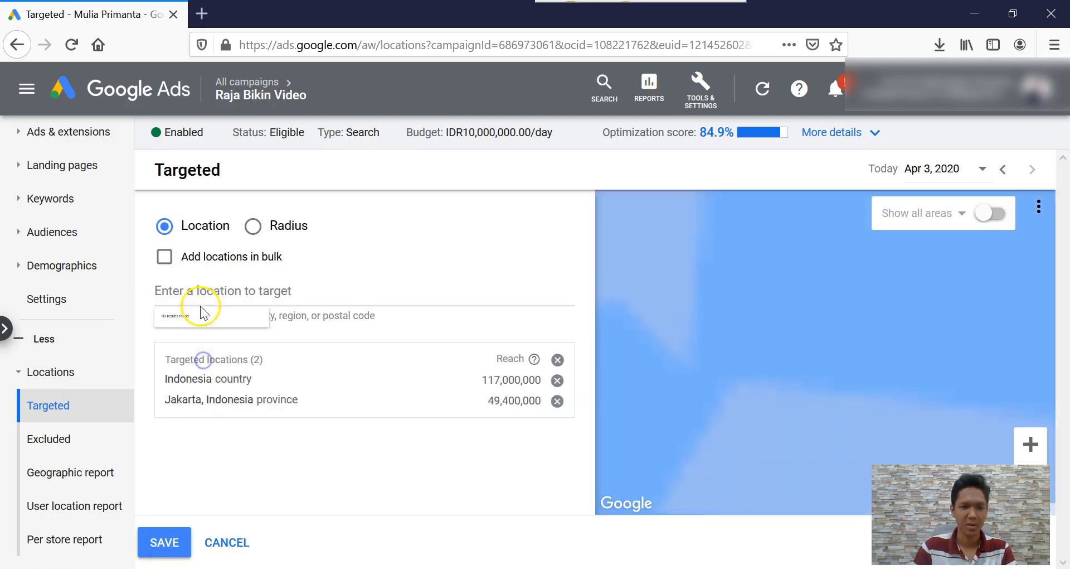
Add the cities of Bandung, West Java and Surabaya, East Java to the targeted locations
text(bandung)
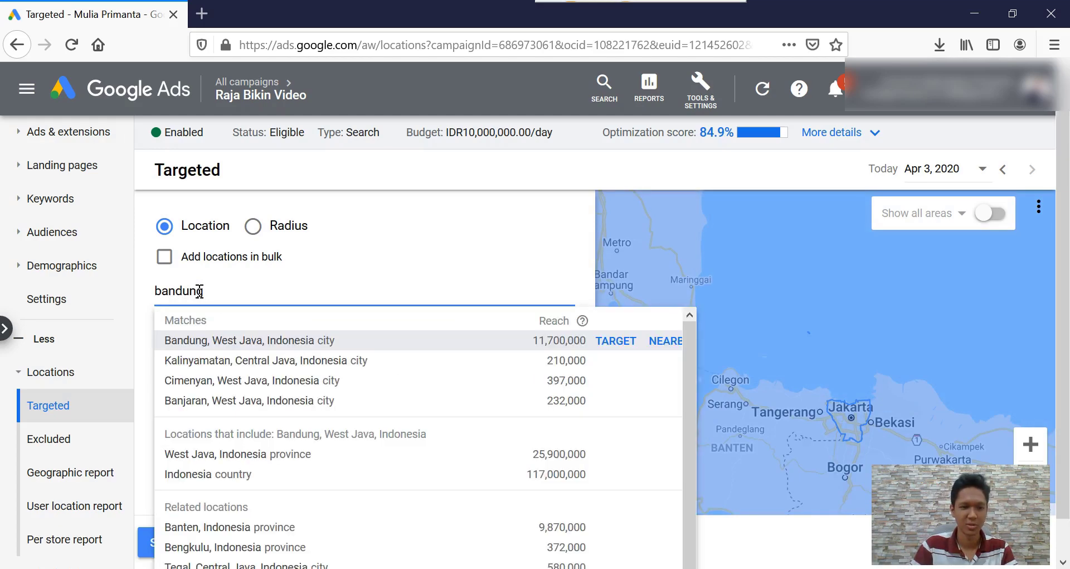
click(203, 337)
click(211, 291)
text(surabaya)
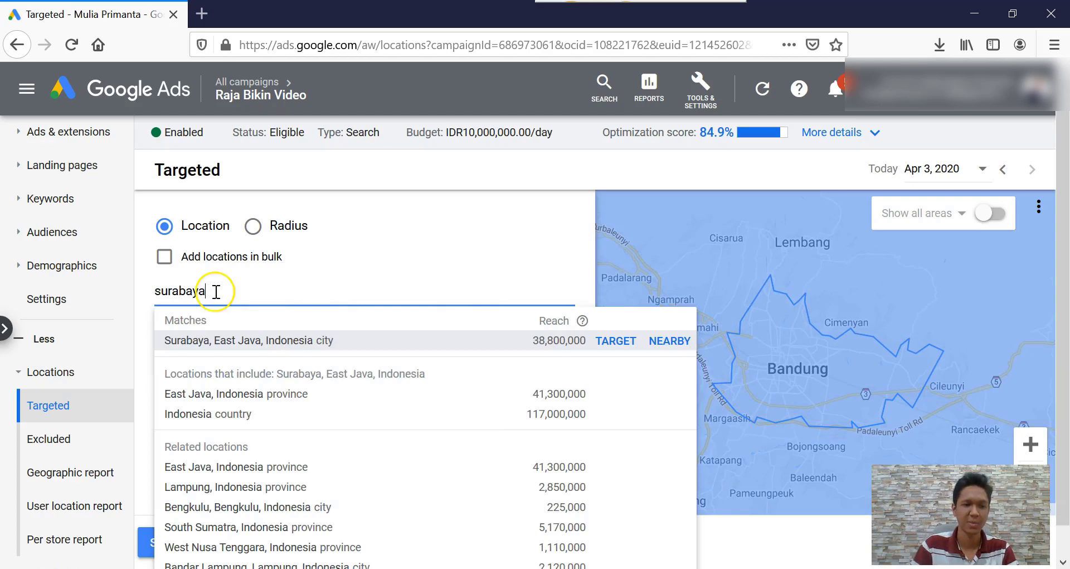
click(210, 340)
Add the cities of Bekasi, West Java and Tangerang, Banten to the targeted locations and save the list
click(215, 290)
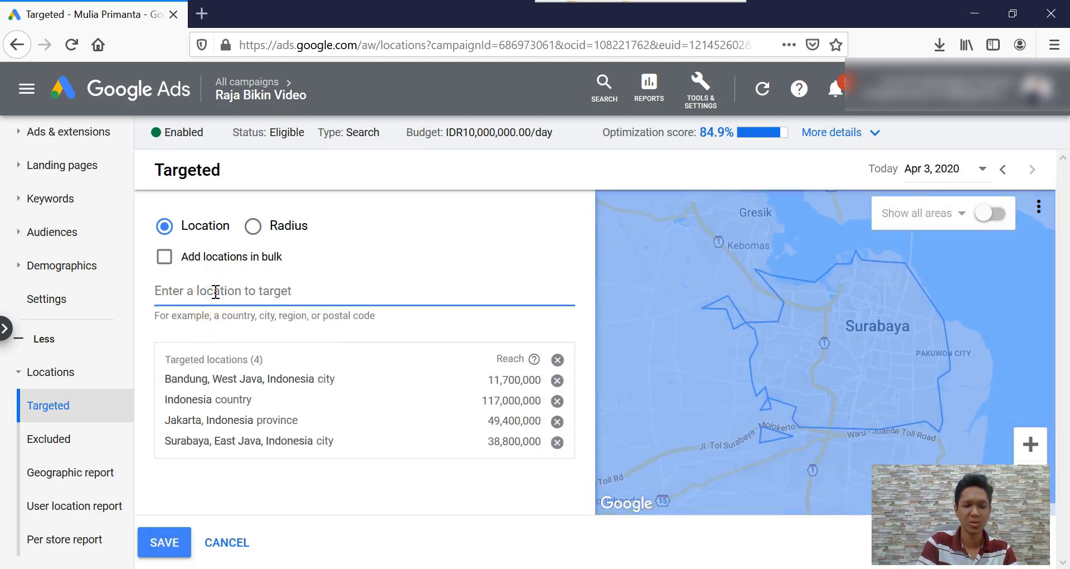
text(bekasi)
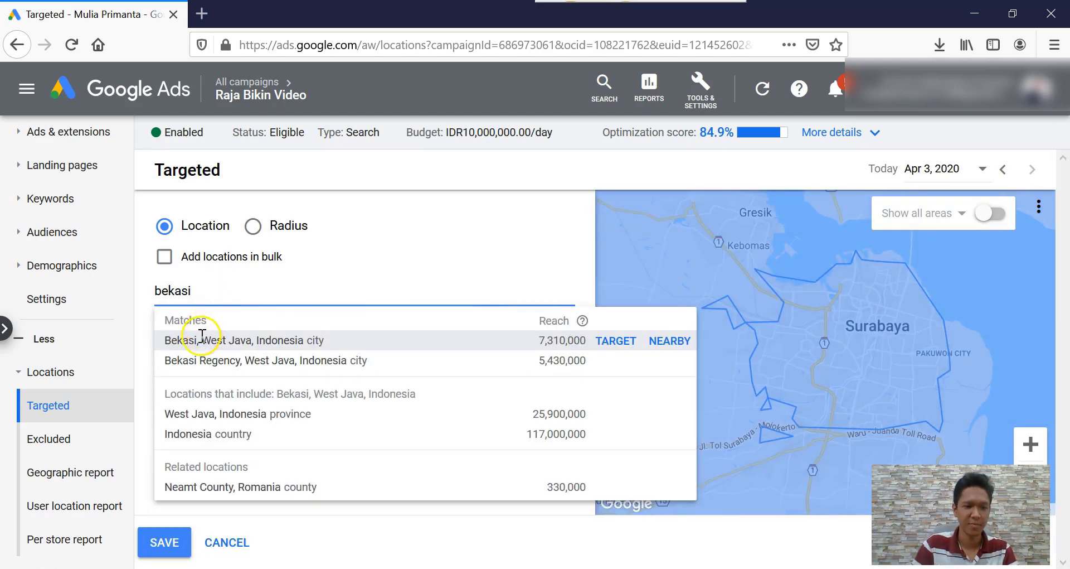
click(200, 338)
click(199, 296)
text(tab)
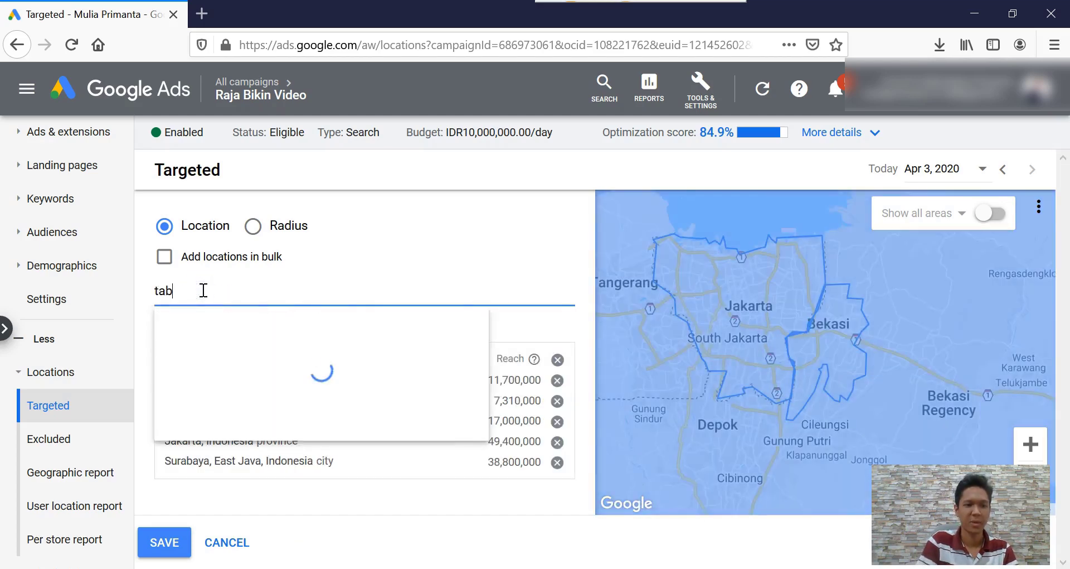
key(BackSpace)
text(ngerang)
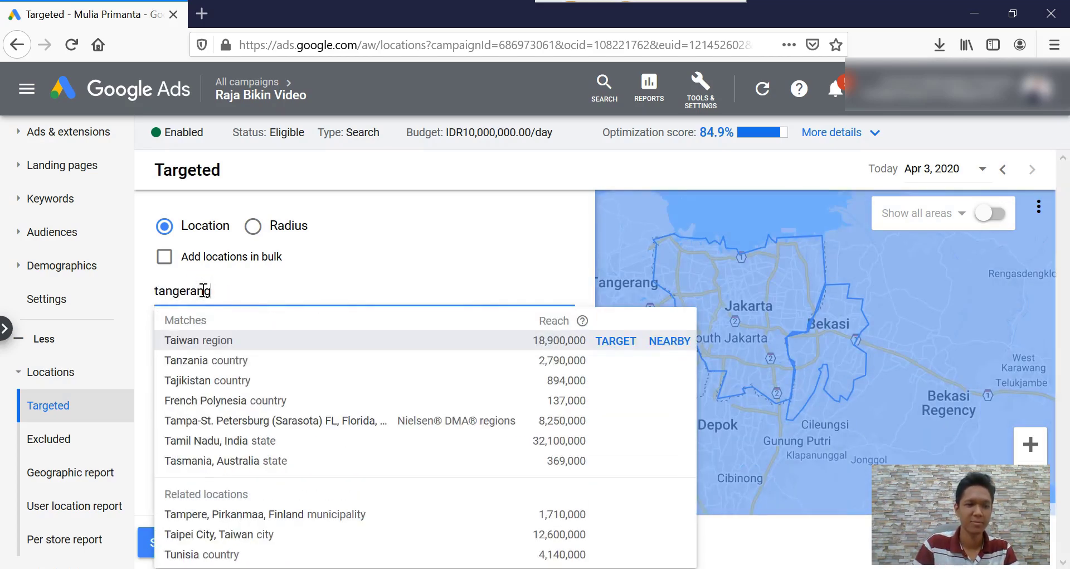
click(204, 346)
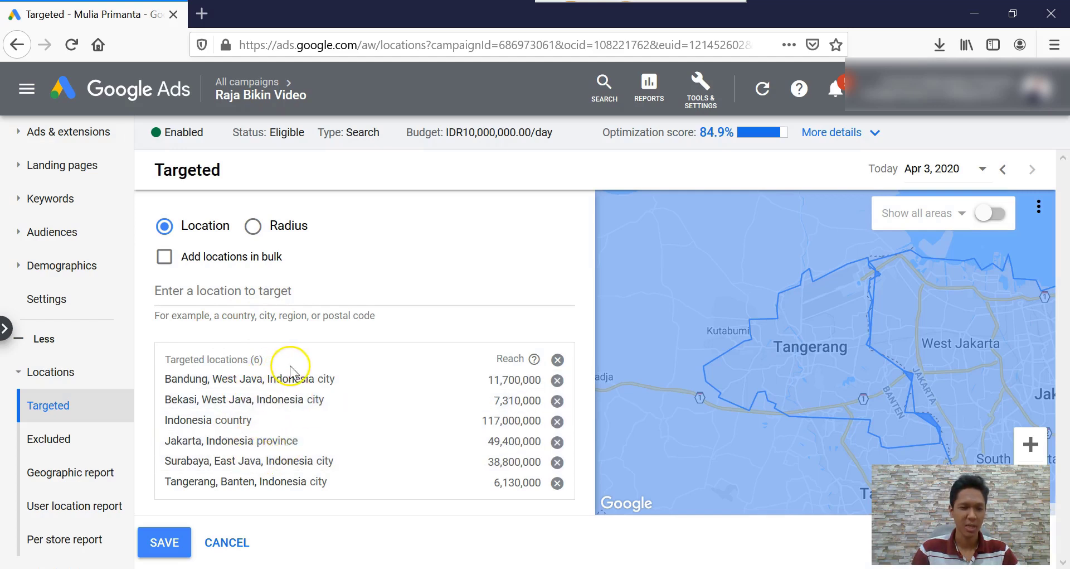
click(163, 542)
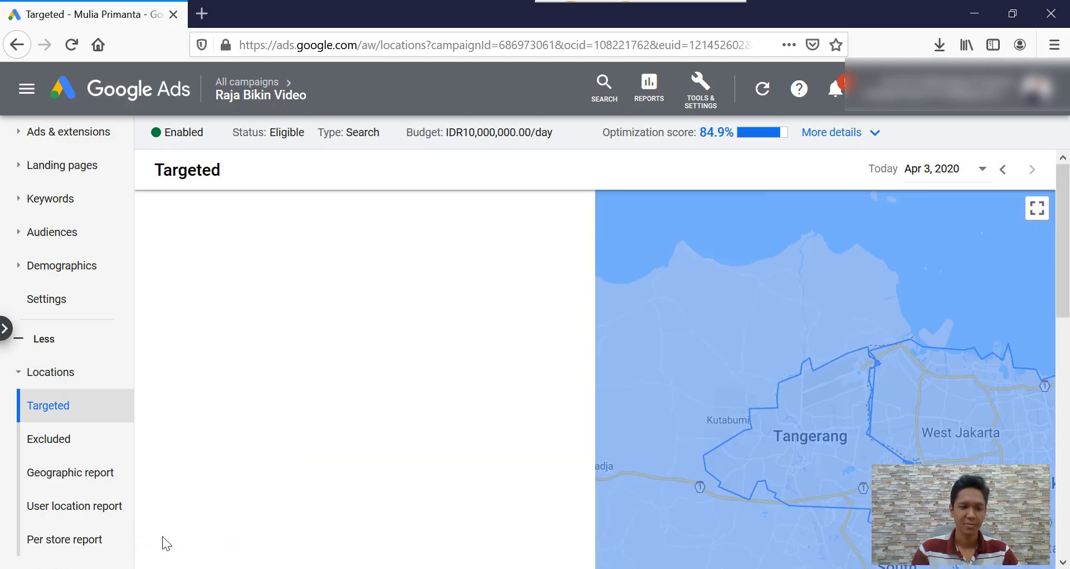
Set the bid adjustment for Jakarta, Indonesia to an increase of 20% and save it
scroll(277, 389, down, 1)
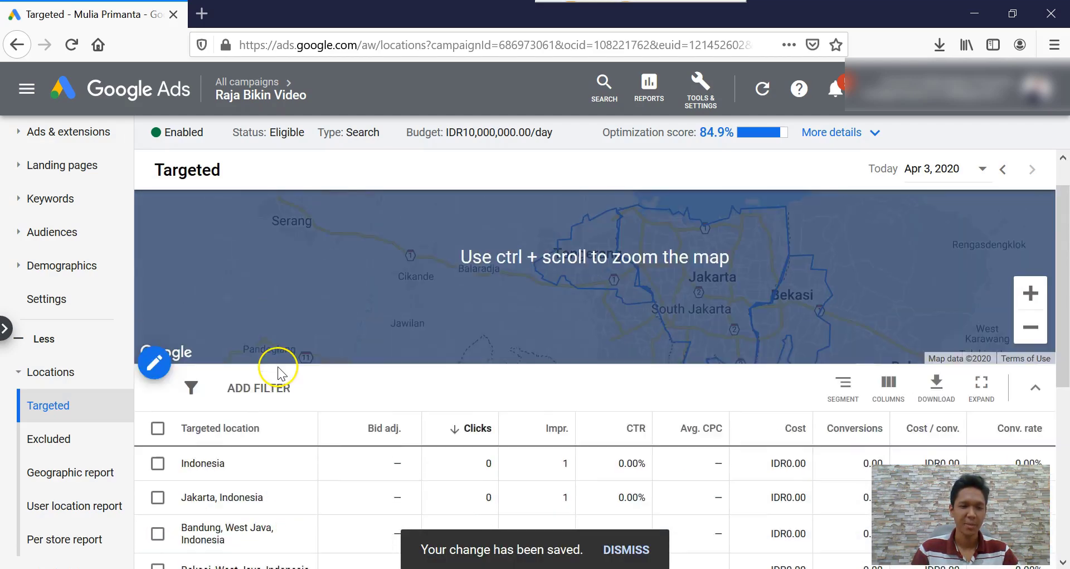
scroll(246, 399, down, 4)
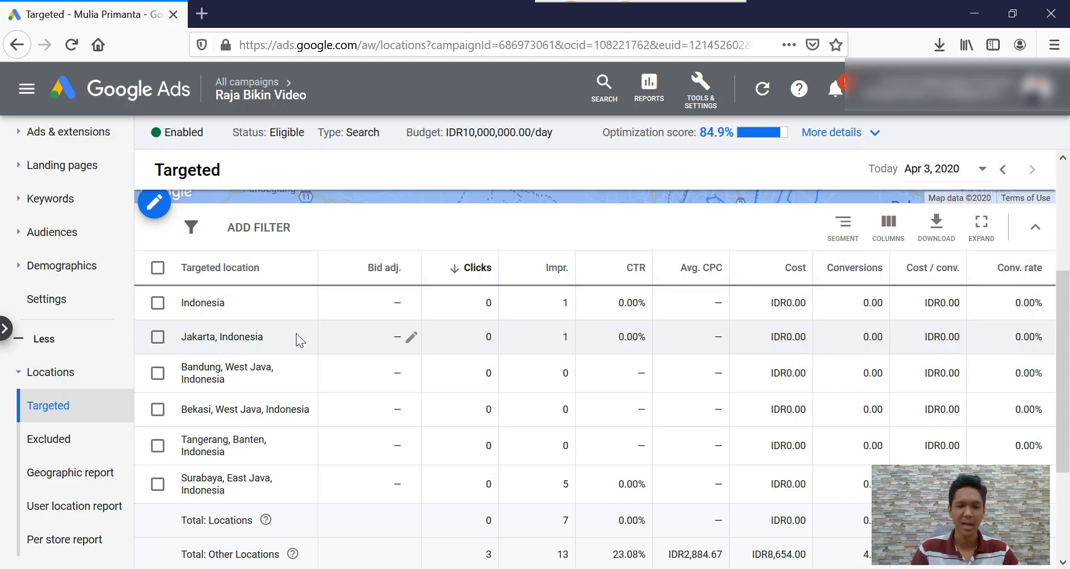
click(412, 338)
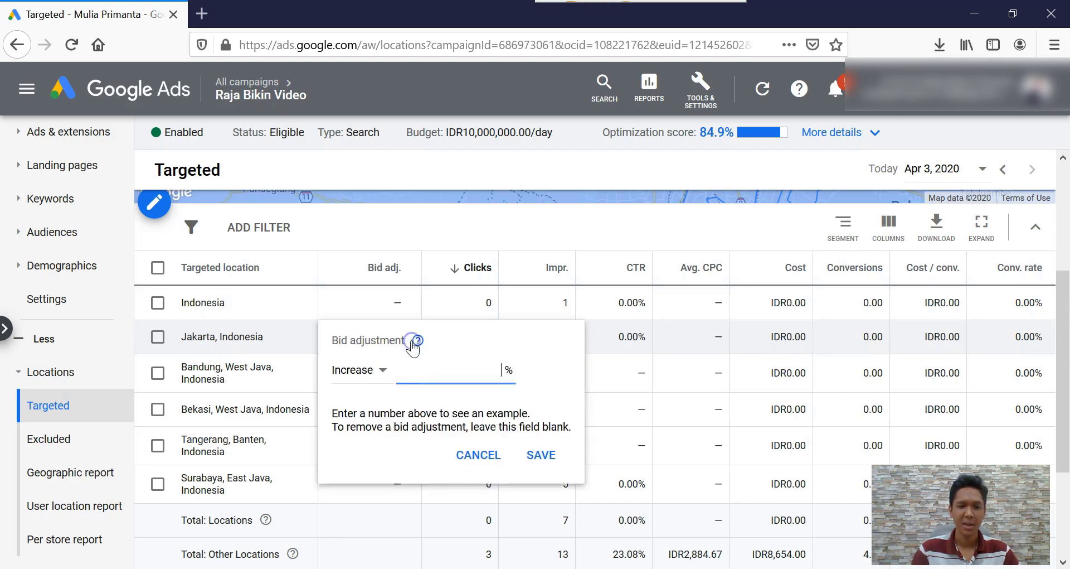
mouse_move(413, 347)
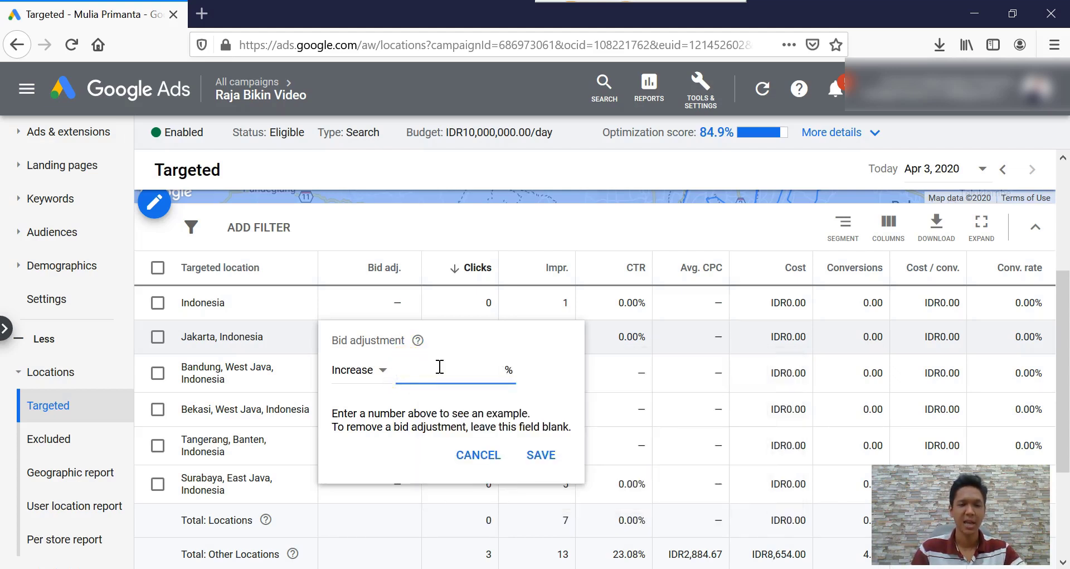
text(2)
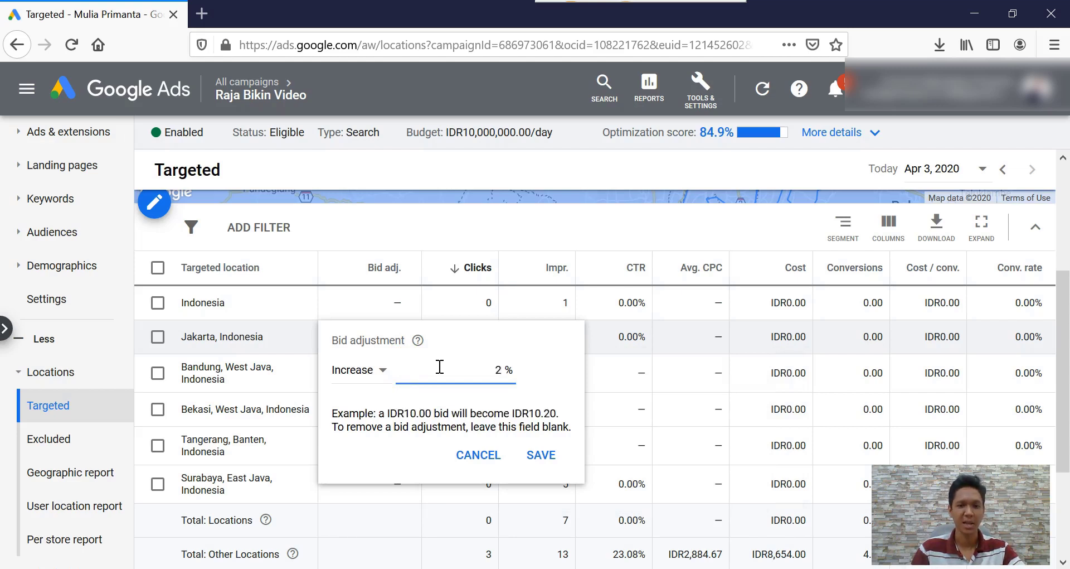
text(0)
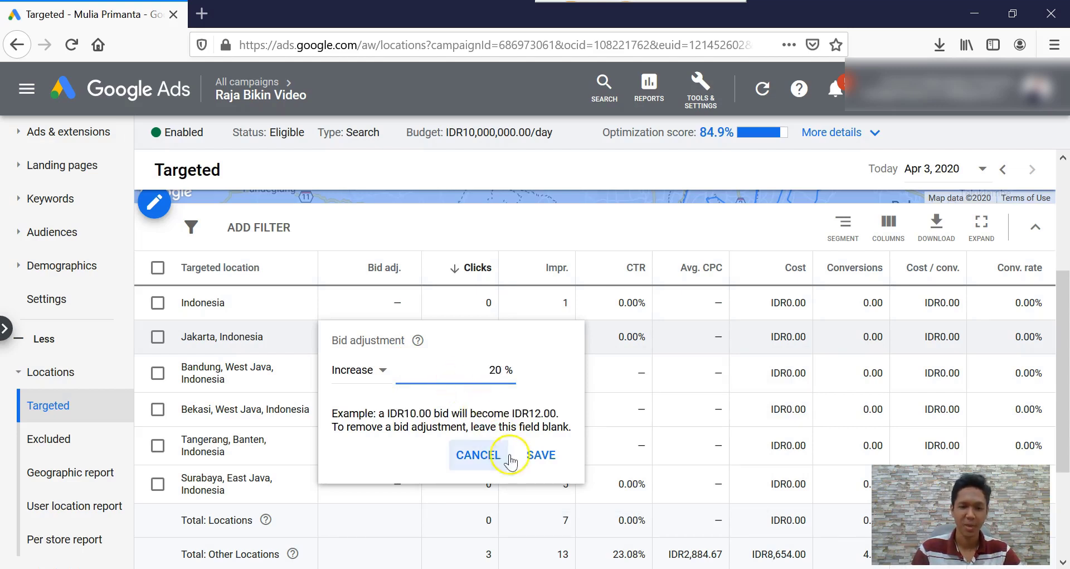
click(533, 456)
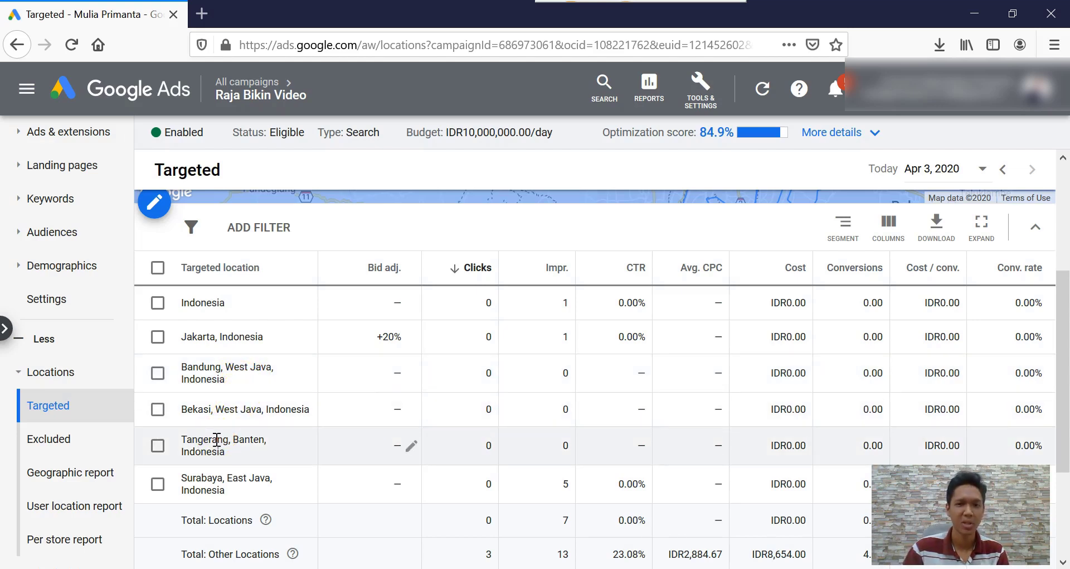
Set the bid adjustment for Bandung, West Java to an increase of 15% and save it
click(408, 373)
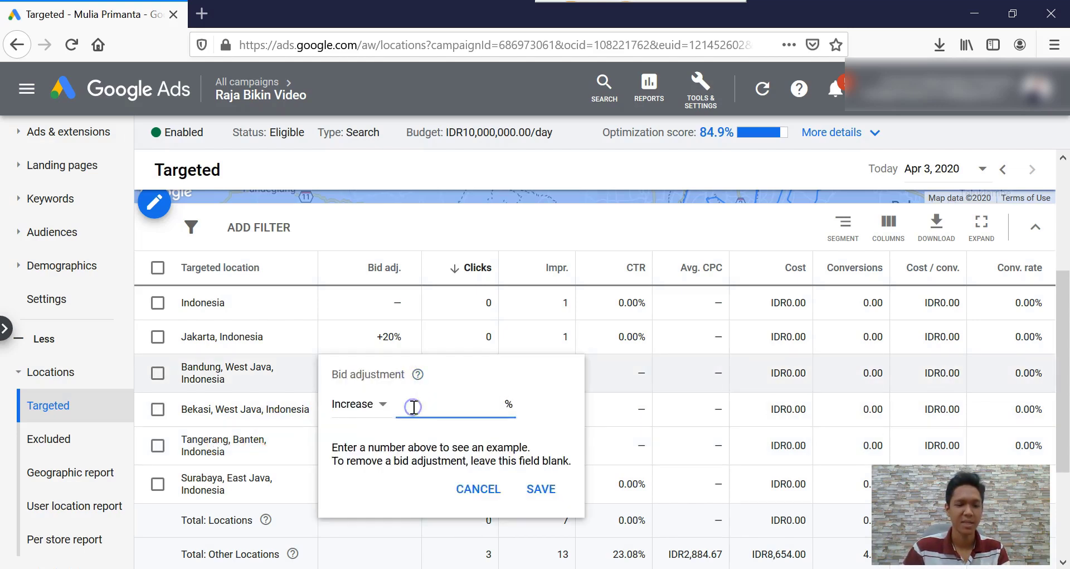
text(15)
click(541, 490)
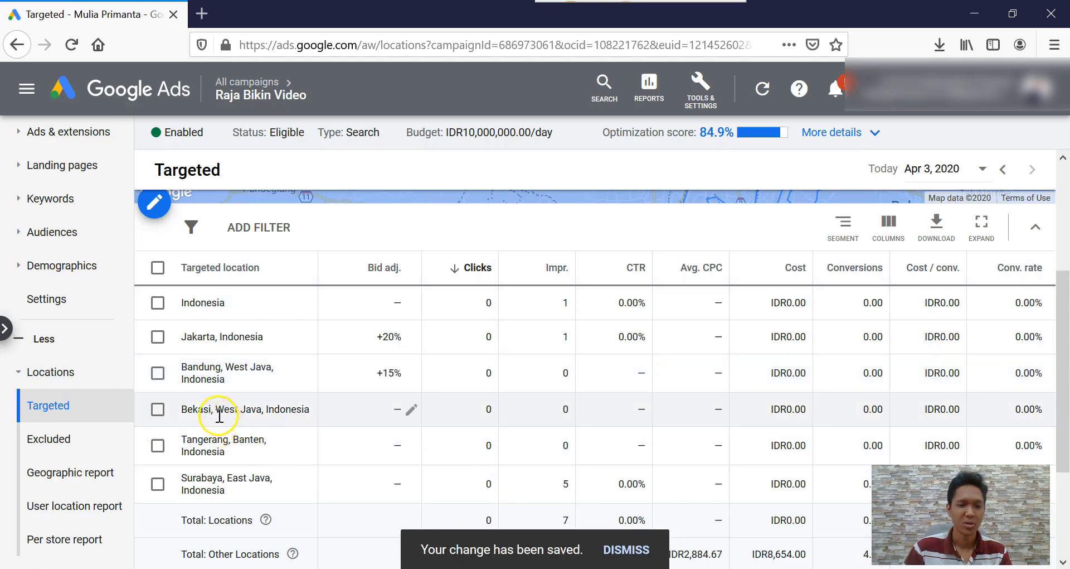
Apply a 15% bid increase to the Bekasi and Tangerang locations together
click(158, 408)
click(158, 445)
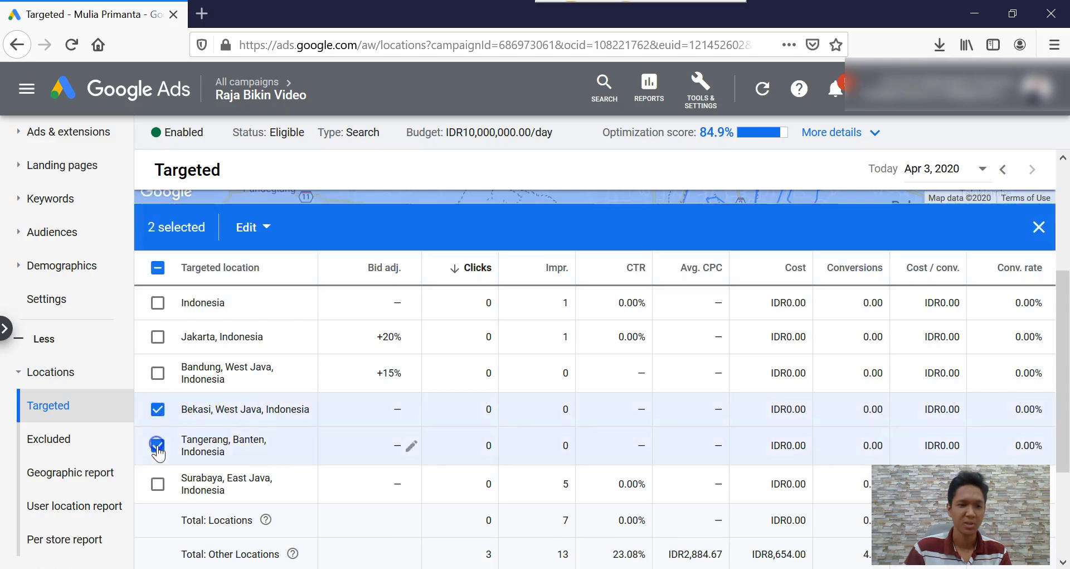
click(256, 229)
click(247, 304)
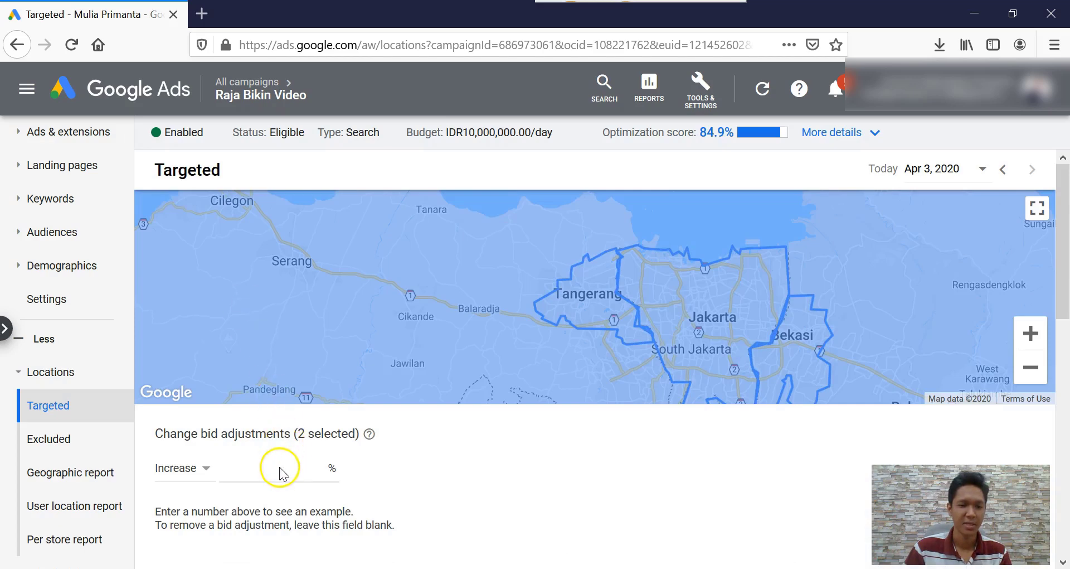
click(279, 471)
text(15)
scroll(312, 446, down, 3)
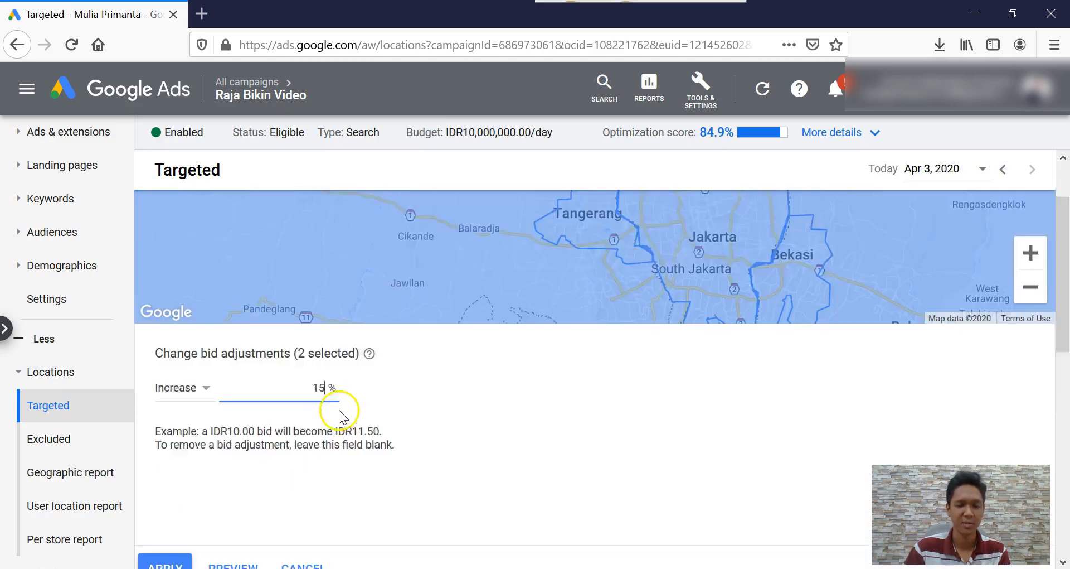
click(177, 489)
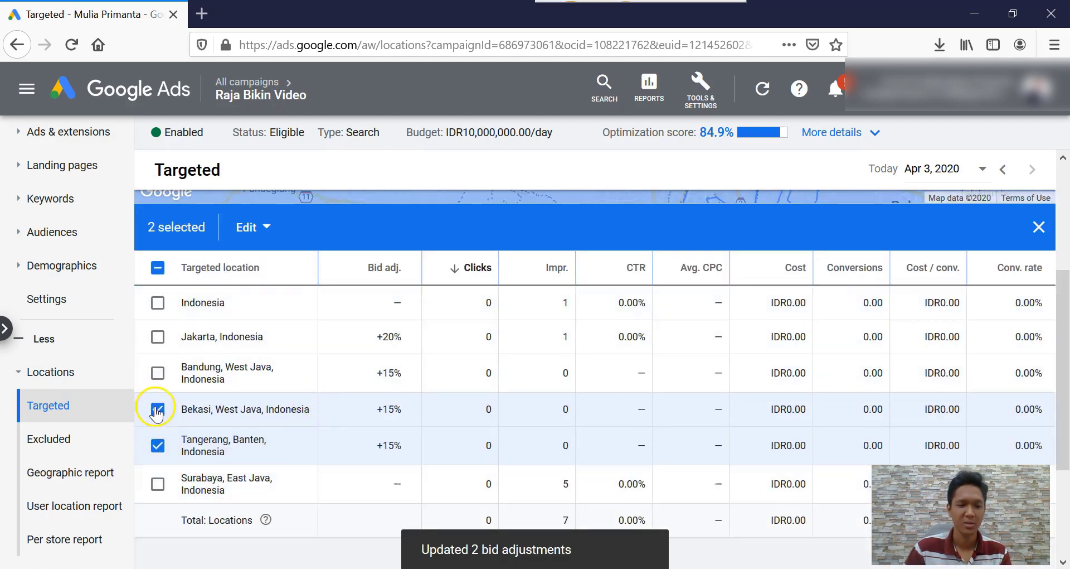
Clear the Bekasi and Tangerang selection, and set Surabaya, East Java's bid adjustment to an increase of 10% and save it
click(158, 410)
click(157, 445)
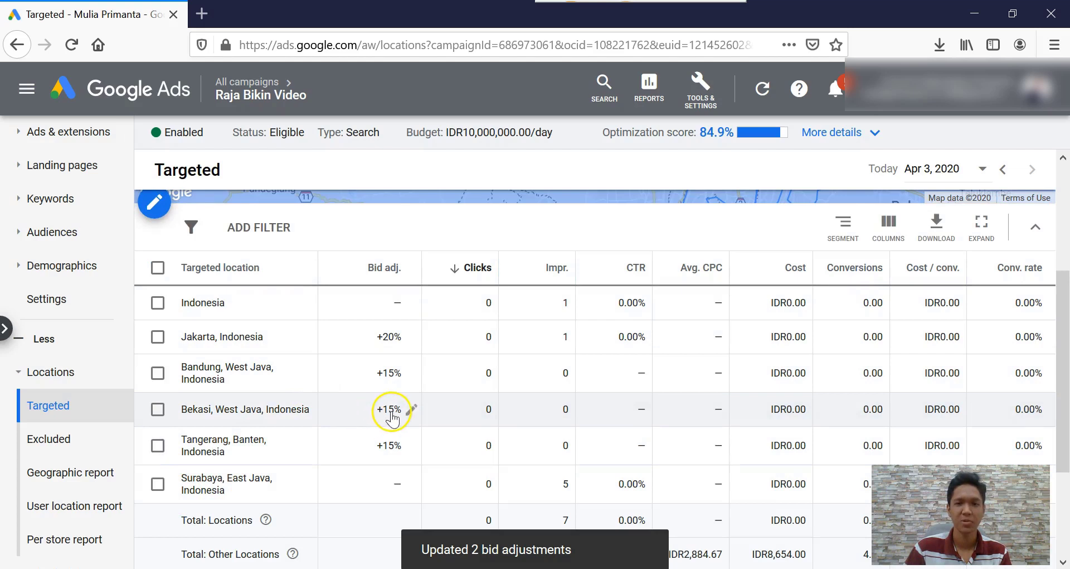
click(406, 483)
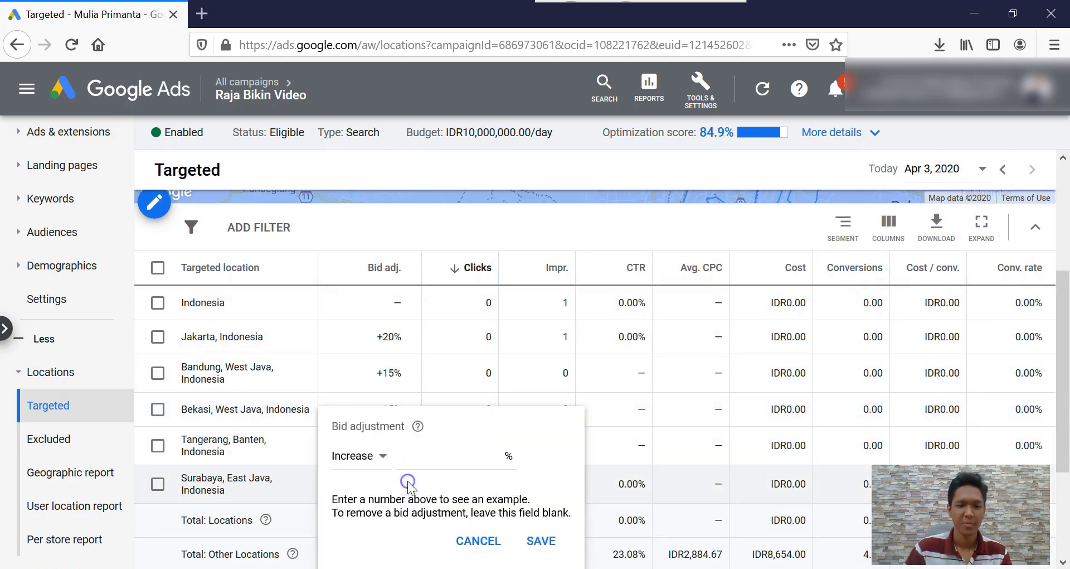
text(10)
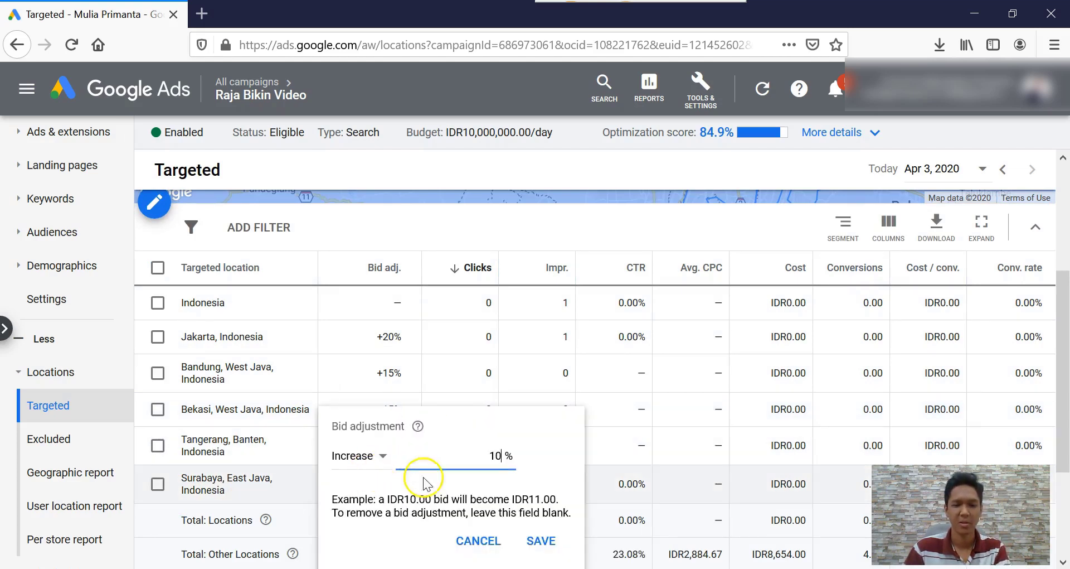
click(541, 542)
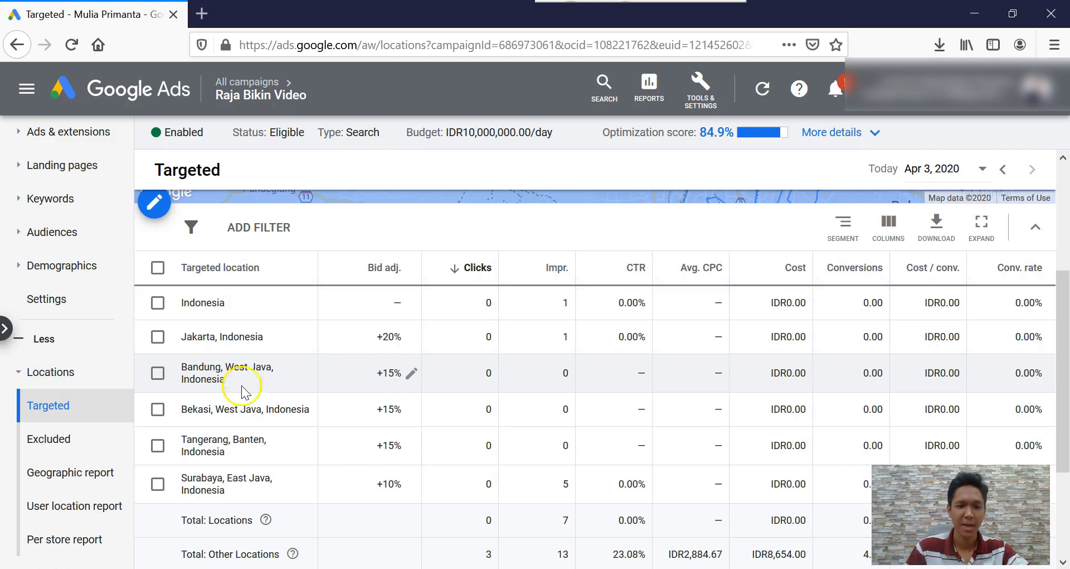
click(389, 372)
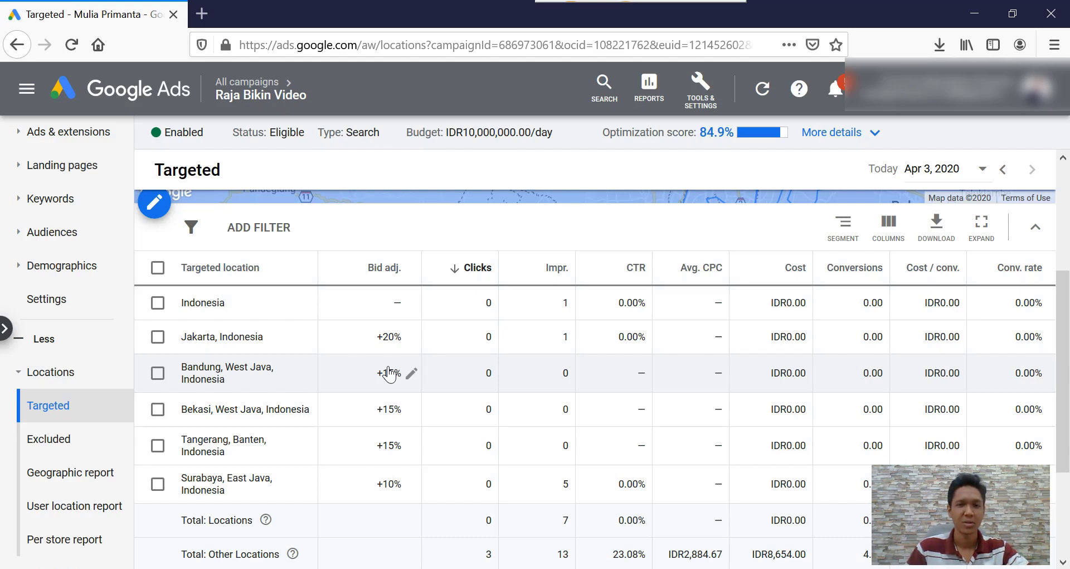
click(340, 383)
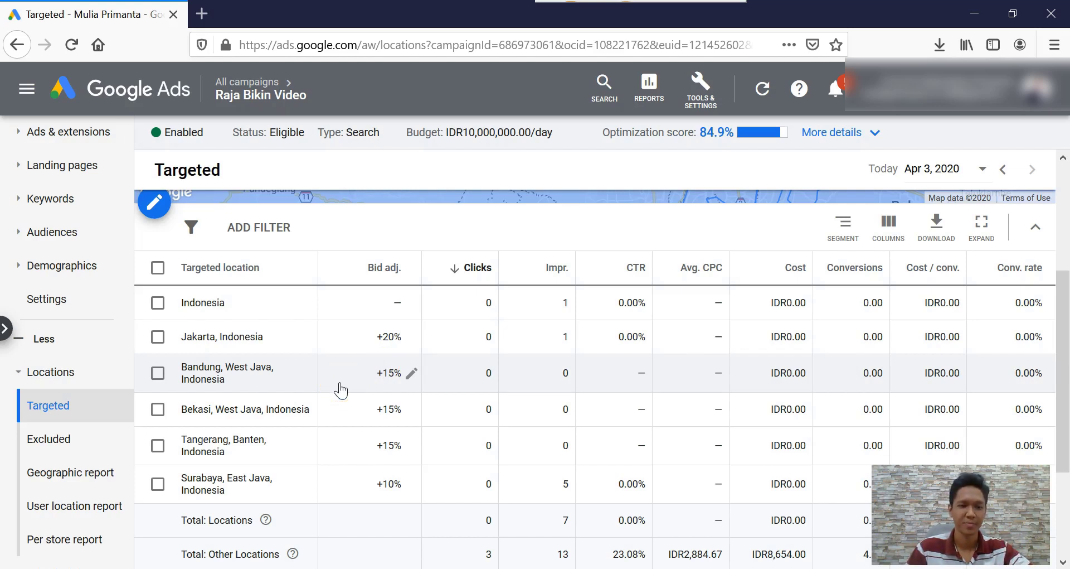
click(250, 332)
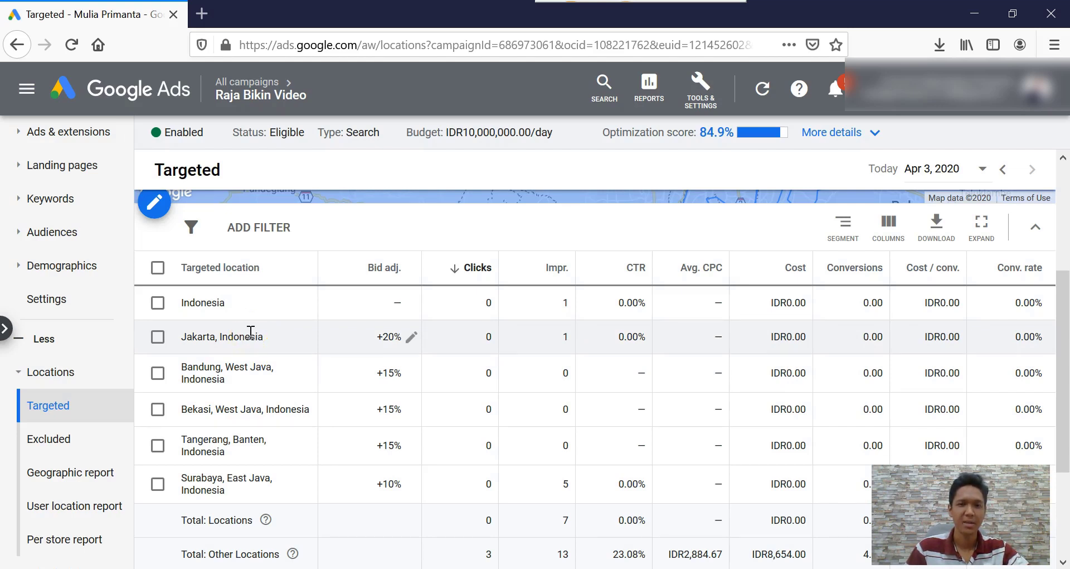
click(215, 304)
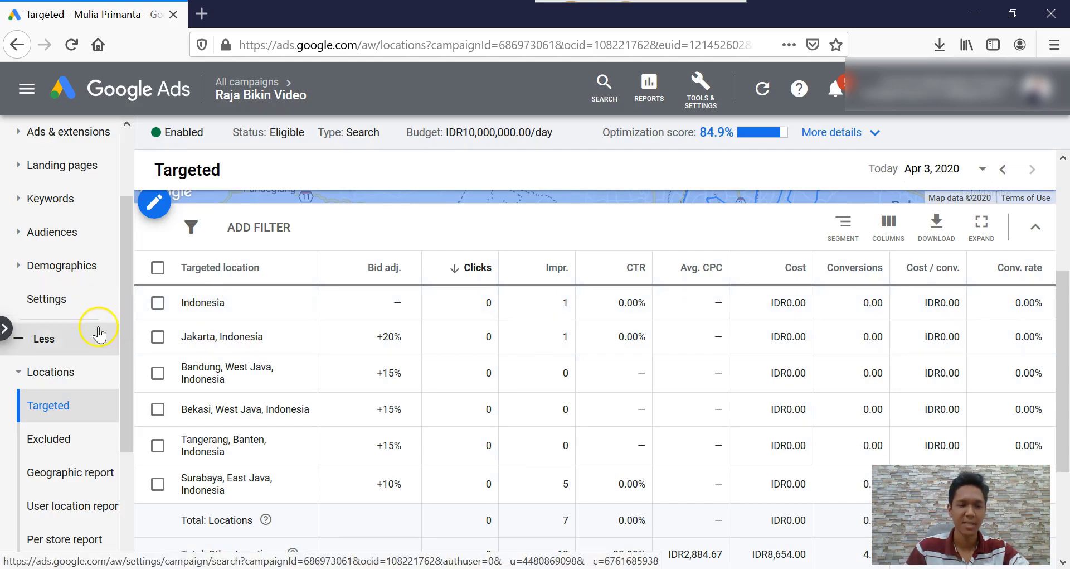
Open the campaign's ad schedule and review the weekly time grid and the day and time table below it
click(22, 382)
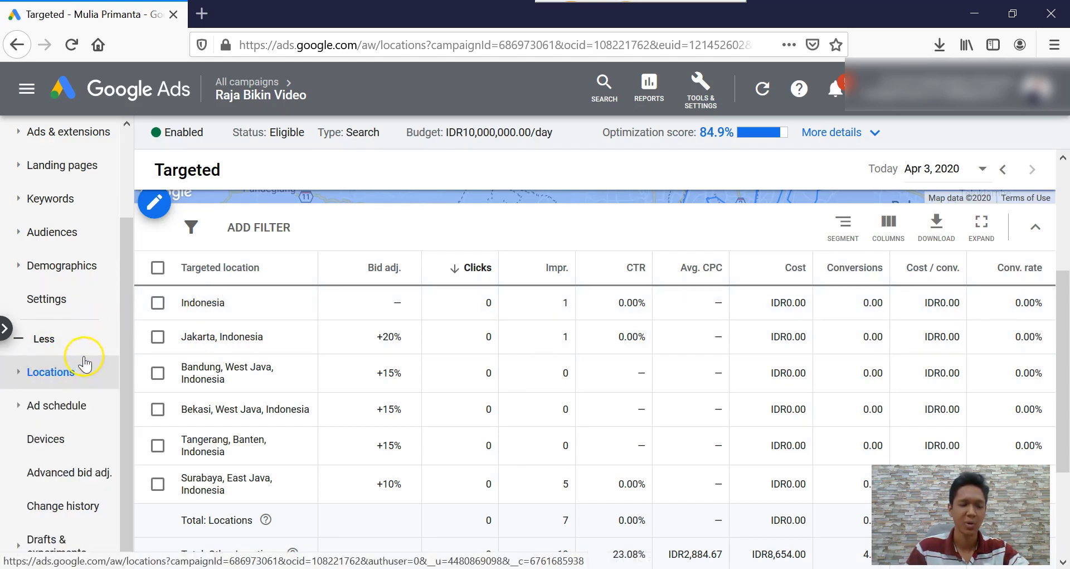
click(56, 411)
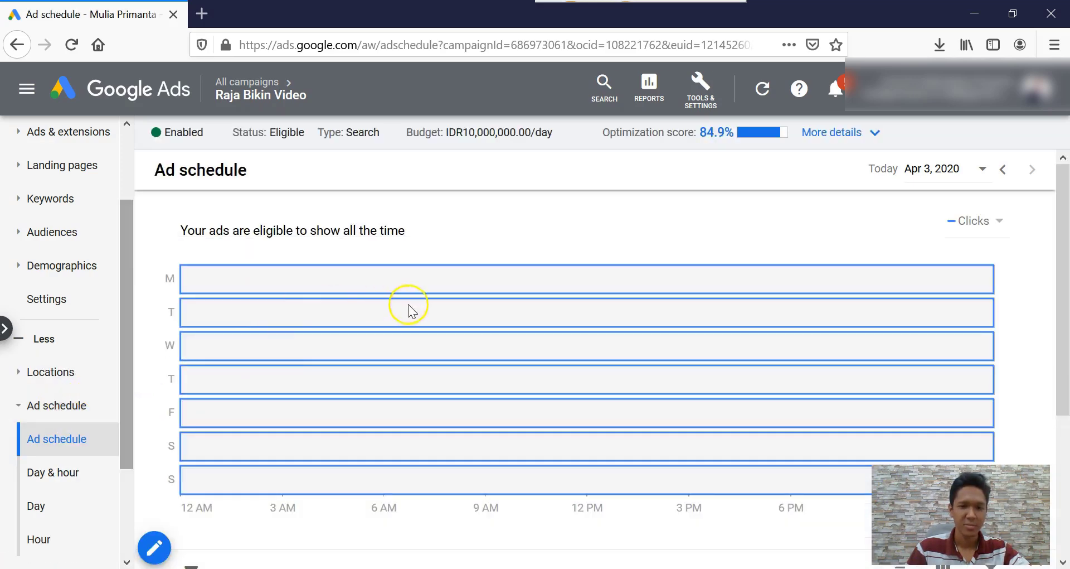
scroll(413, 312, down, 1)
scroll(417, 319, down, 3)
scroll(387, 370, up, 2)
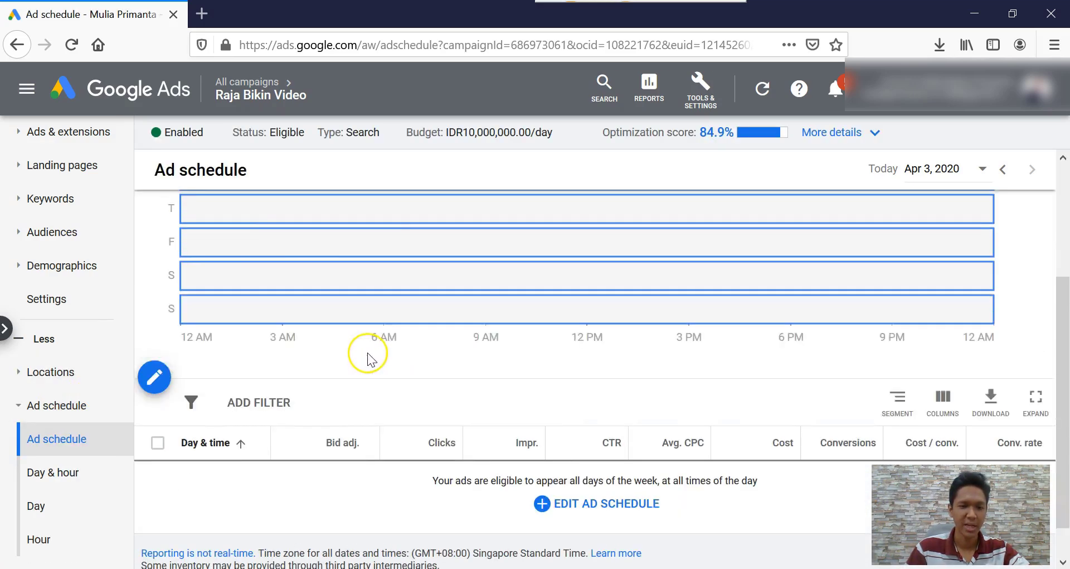
scroll(368, 355, up, 2)
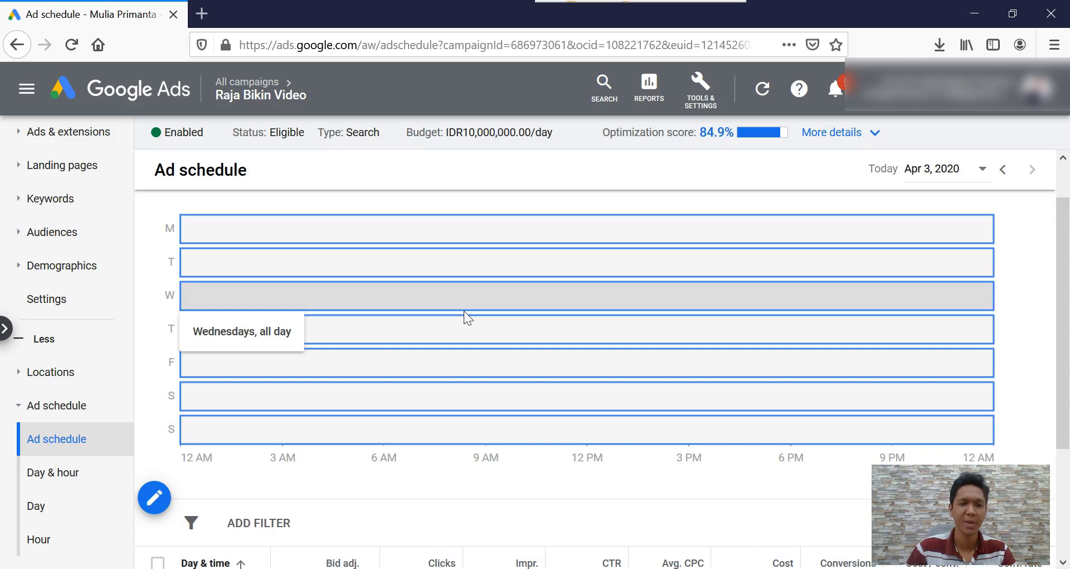
click(406, 302)
scroll(385, 309, down, 1)
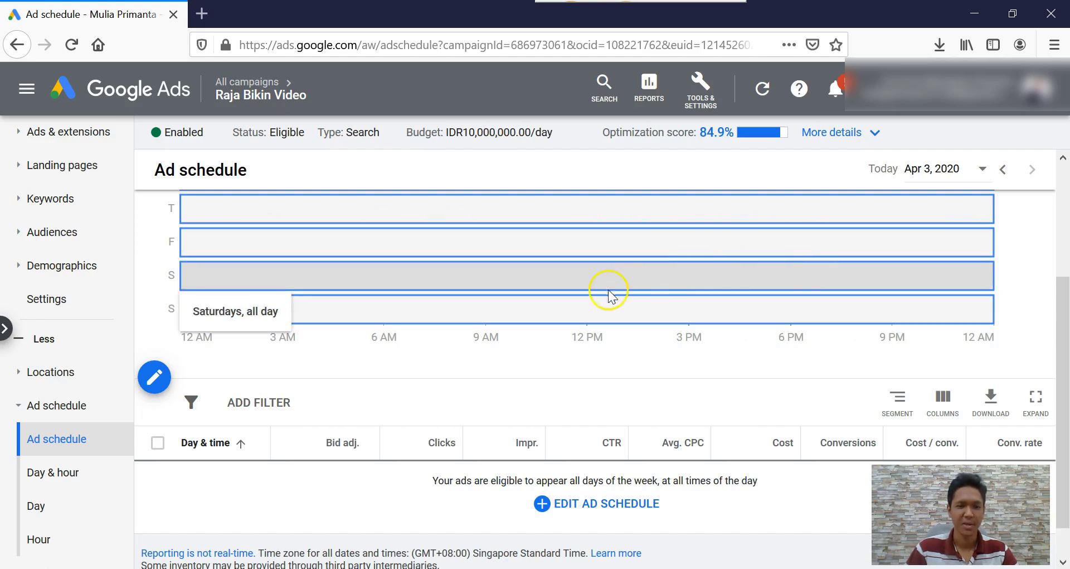
scroll(563, 318, down, 1)
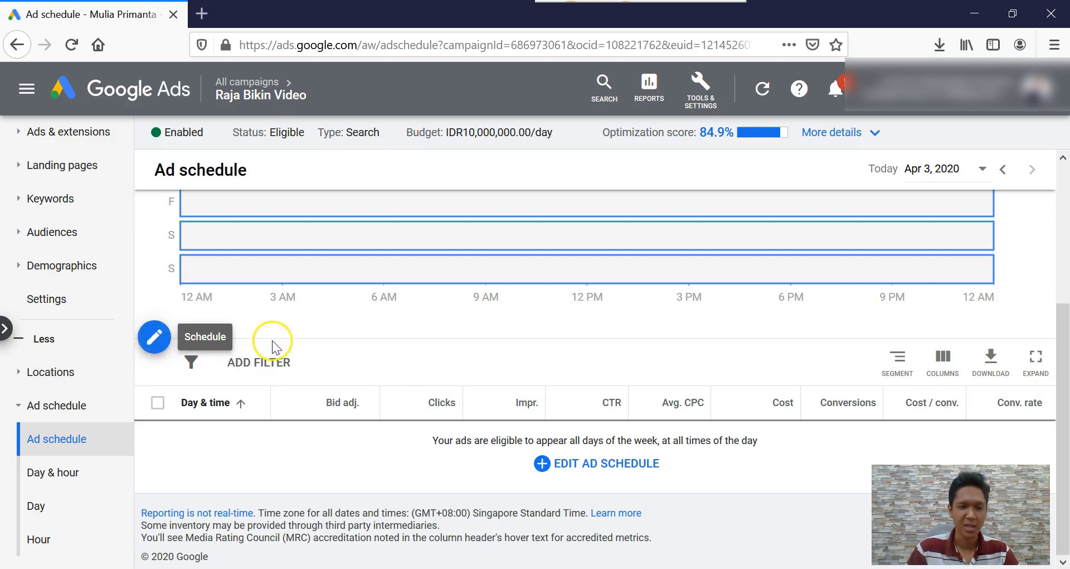
Start editing the ad schedule and set the first period to all days from 00:00 to 09:00
click(155, 337)
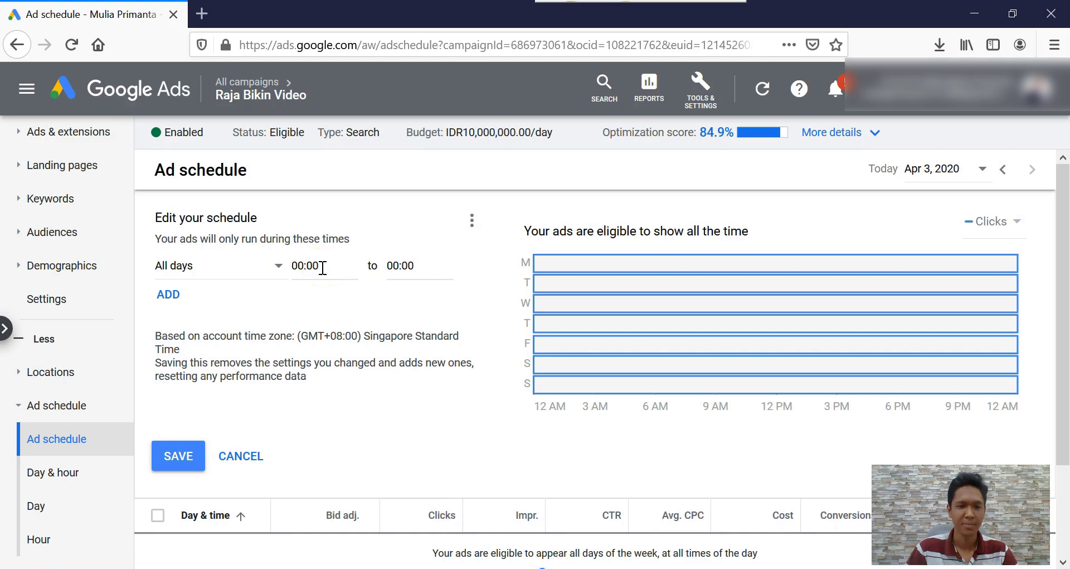
click(419, 267)
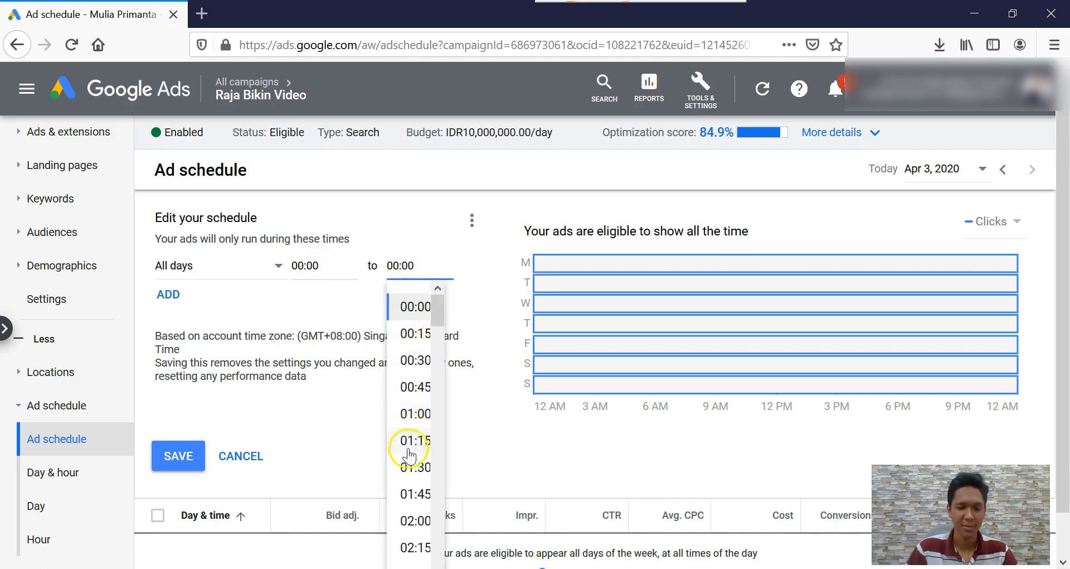
scroll(410, 456, down, 15)
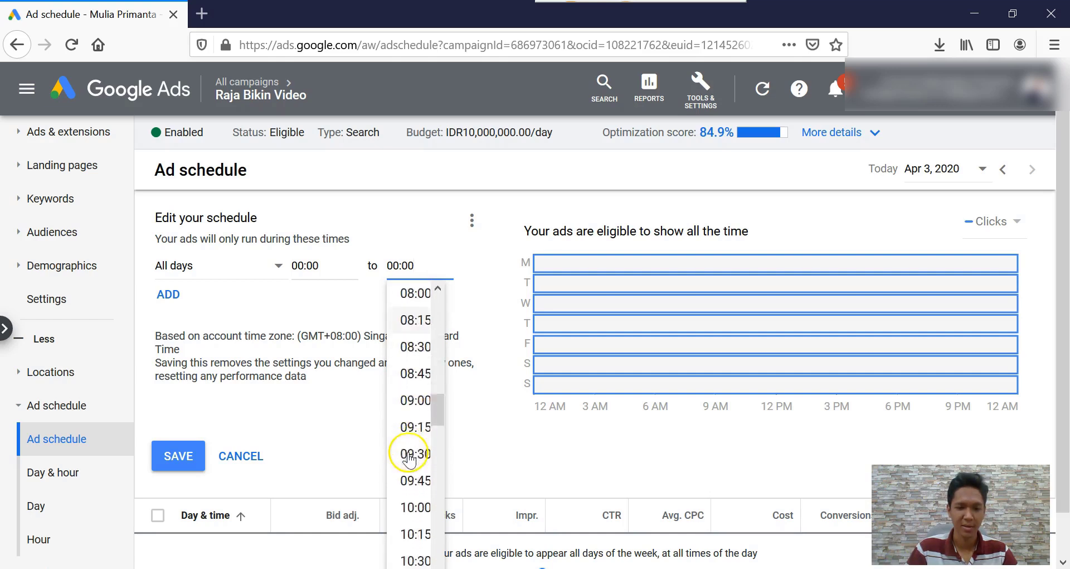
scroll(410, 456, down, 2)
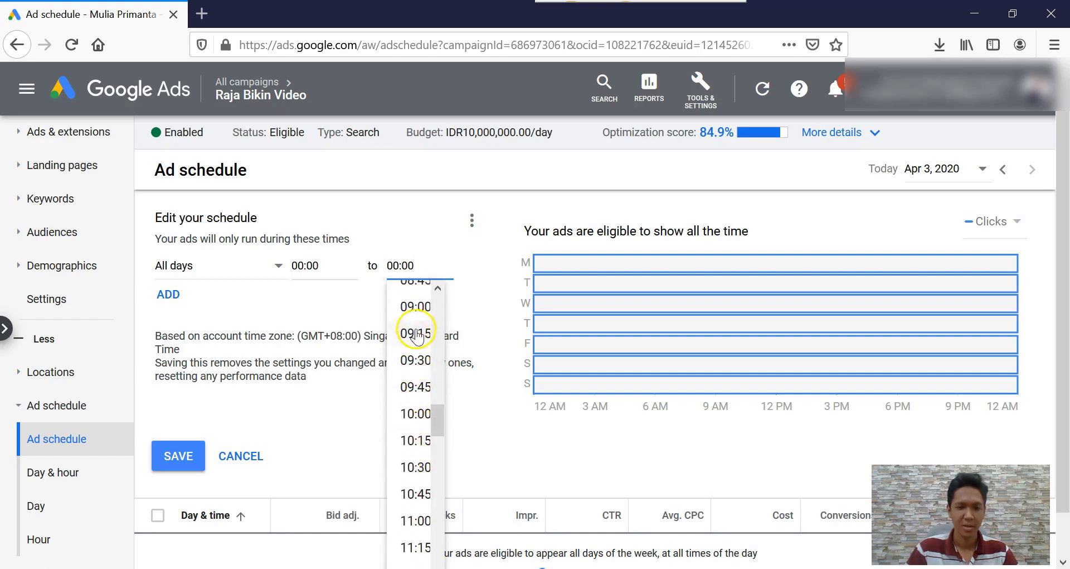
click(417, 306)
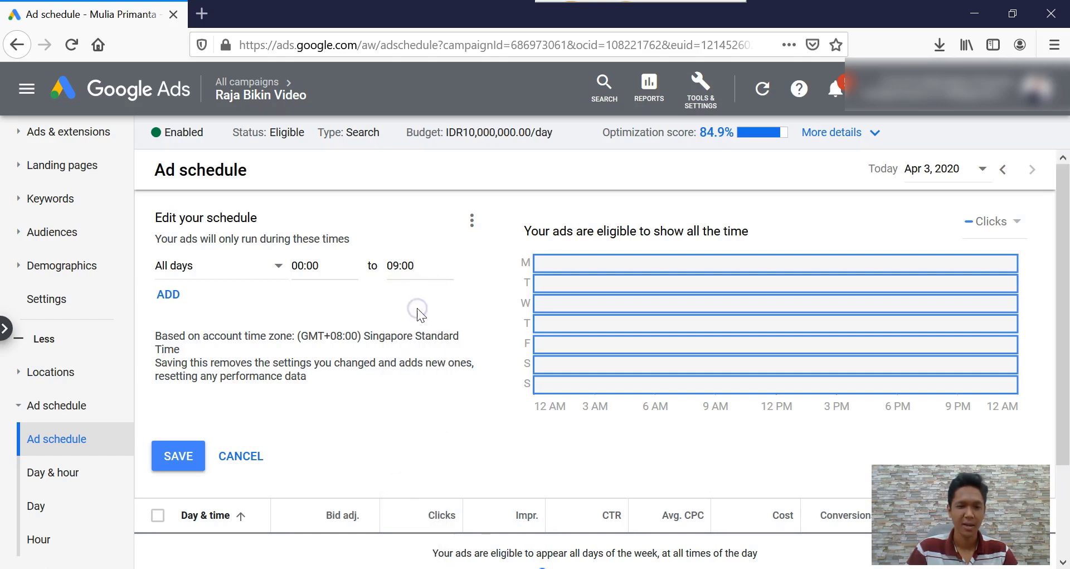
Add a second schedule period for all days from 09:00 to 18:00
click(175, 295)
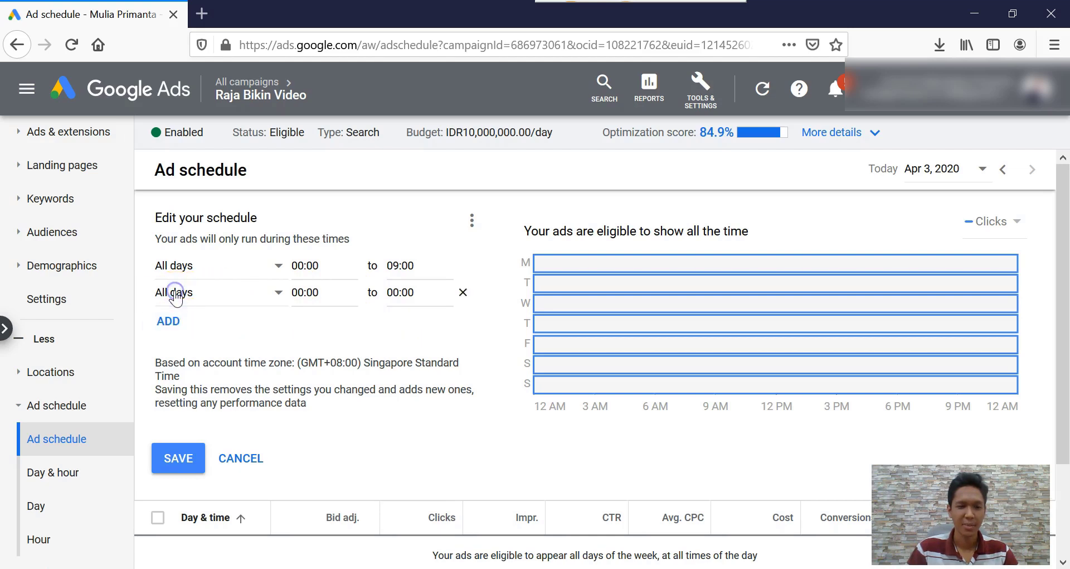
click(273, 293)
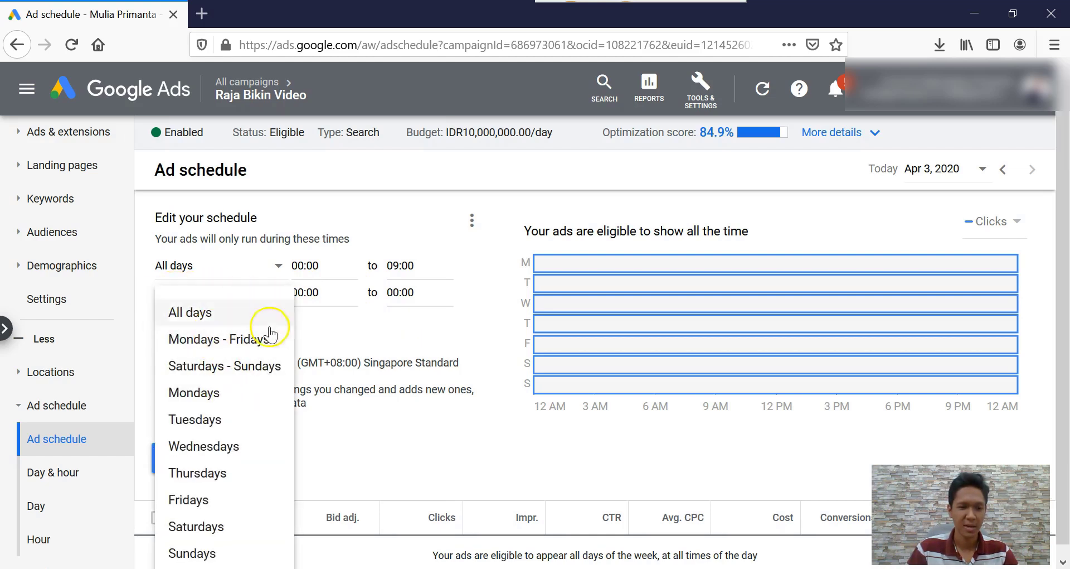
click(312, 292)
click(312, 291)
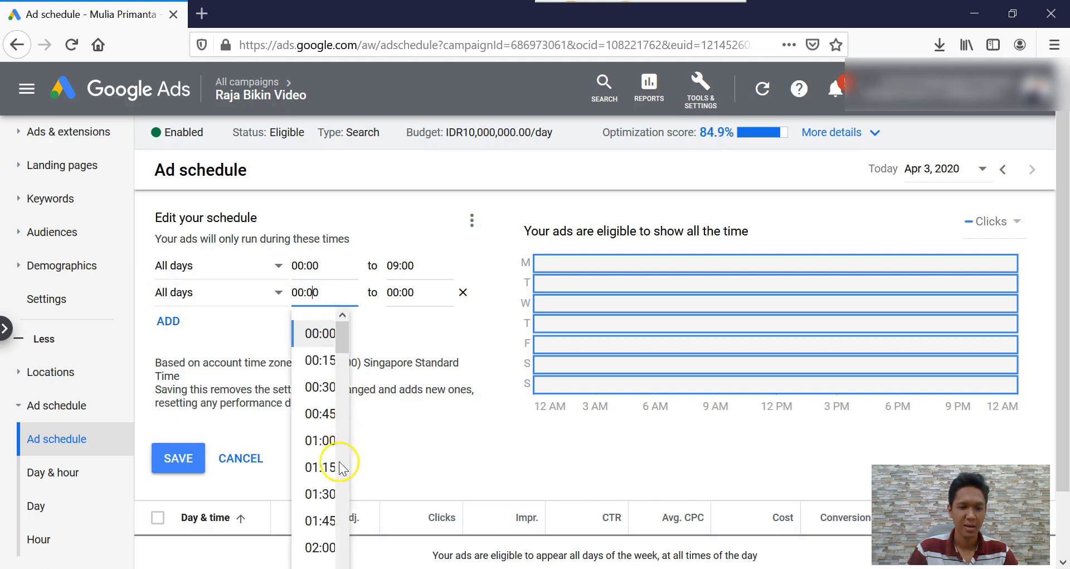
scroll(329, 471, down, 10)
scroll(329, 472, down, 7)
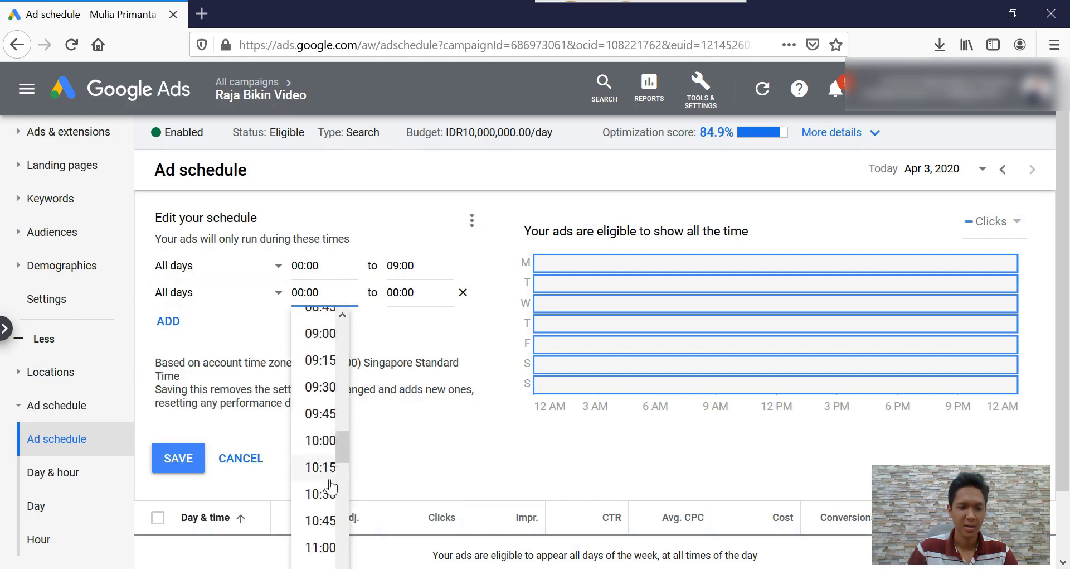
scroll(325, 481, up, 3)
scroll(320, 401, up, 4)
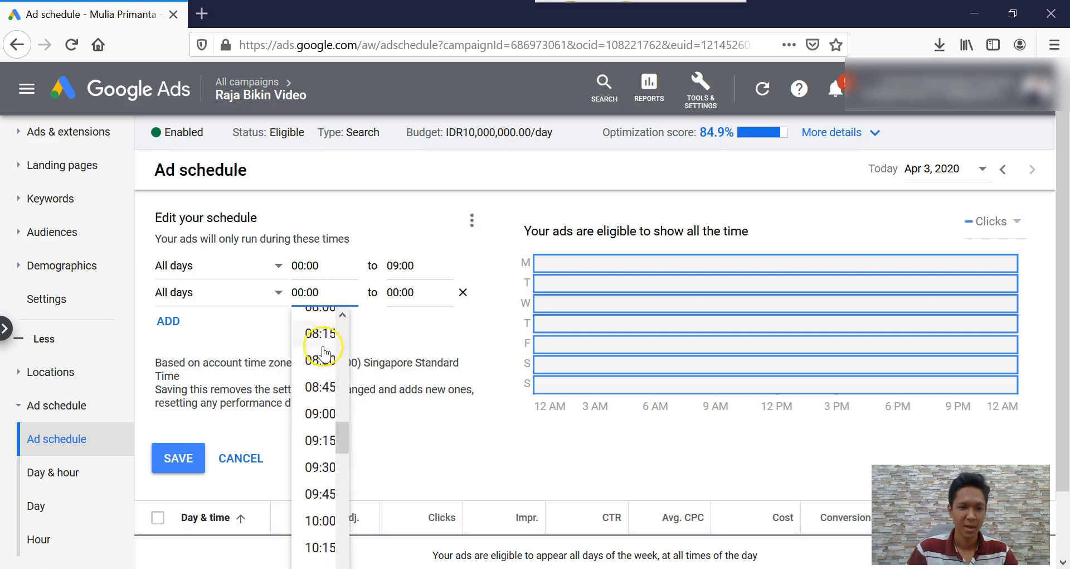
click(322, 413)
click(403, 294)
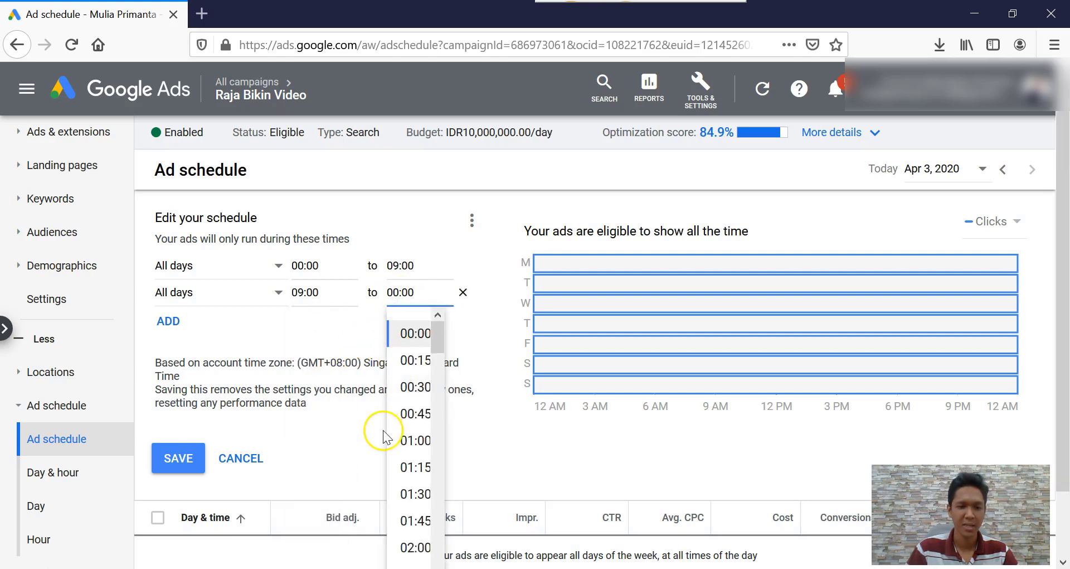
scroll(396, 423, down, 20)
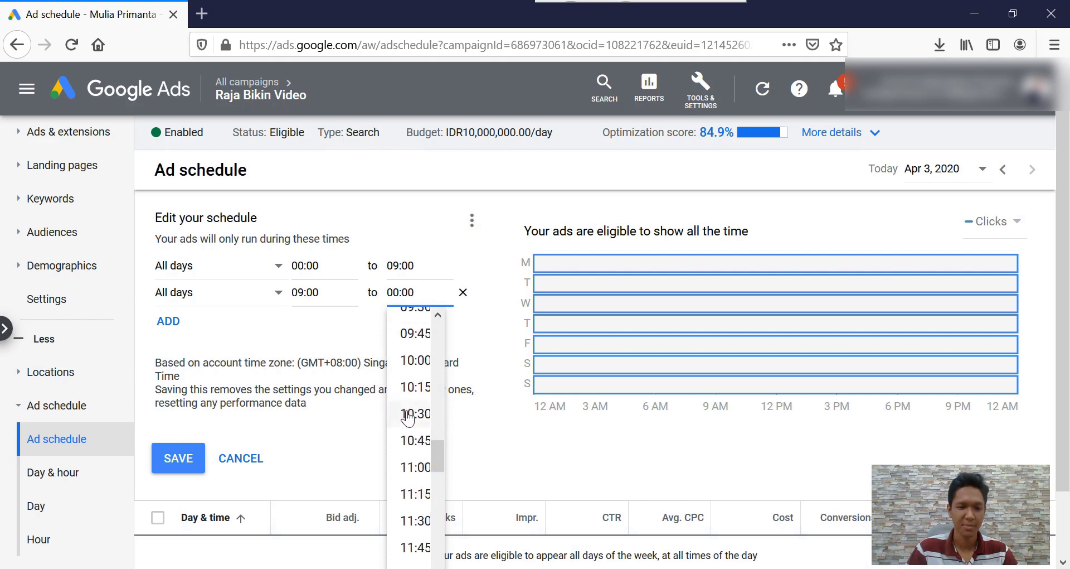
scroll(409, 430, down, 14)
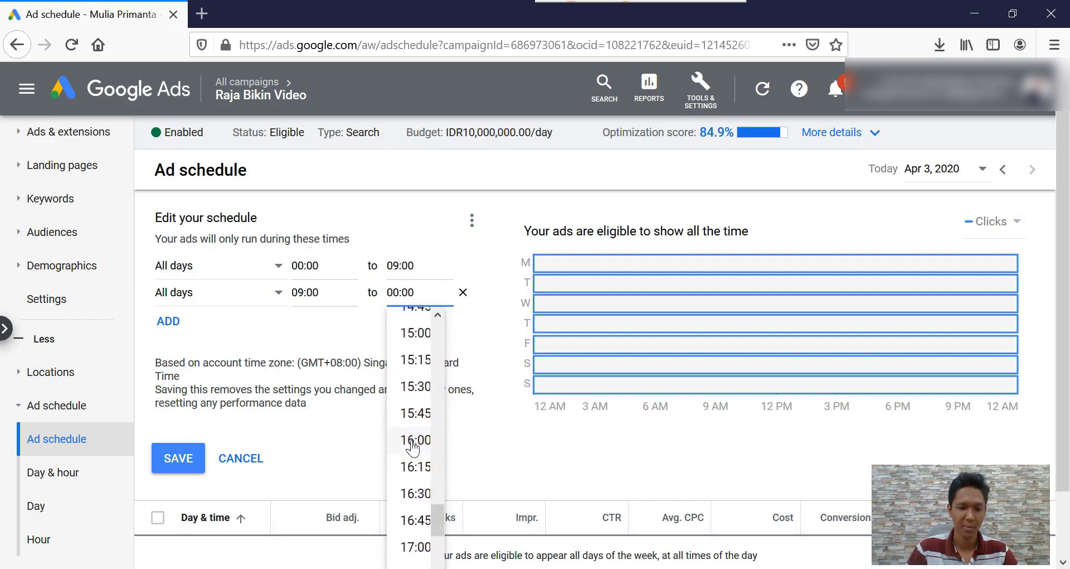
scroll(412, 446, down, 5)
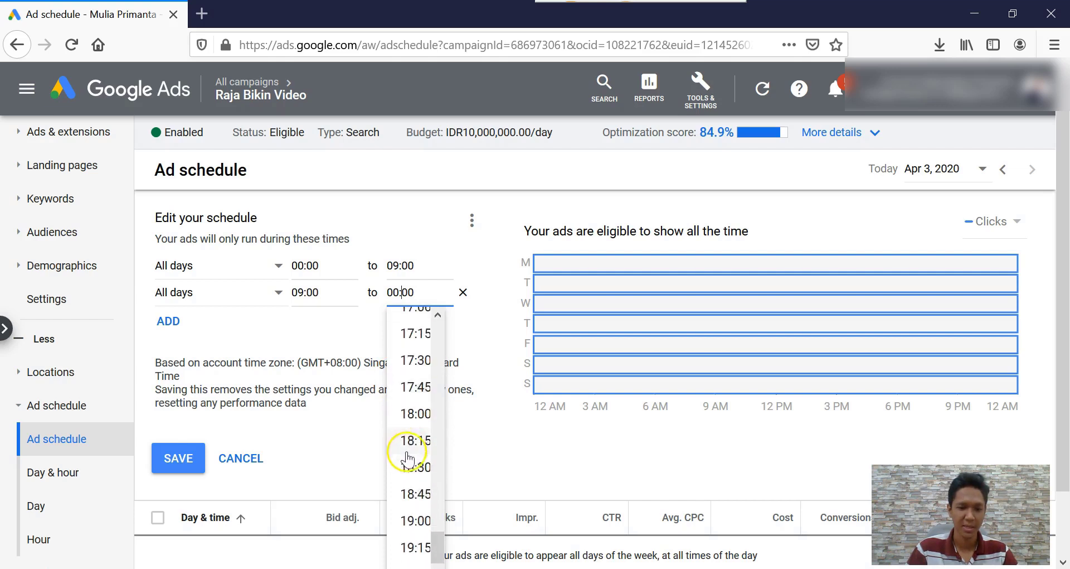
click(401, 415)
Add a third schedule period for all days from 18:00 to 23:45
click(167, 323)
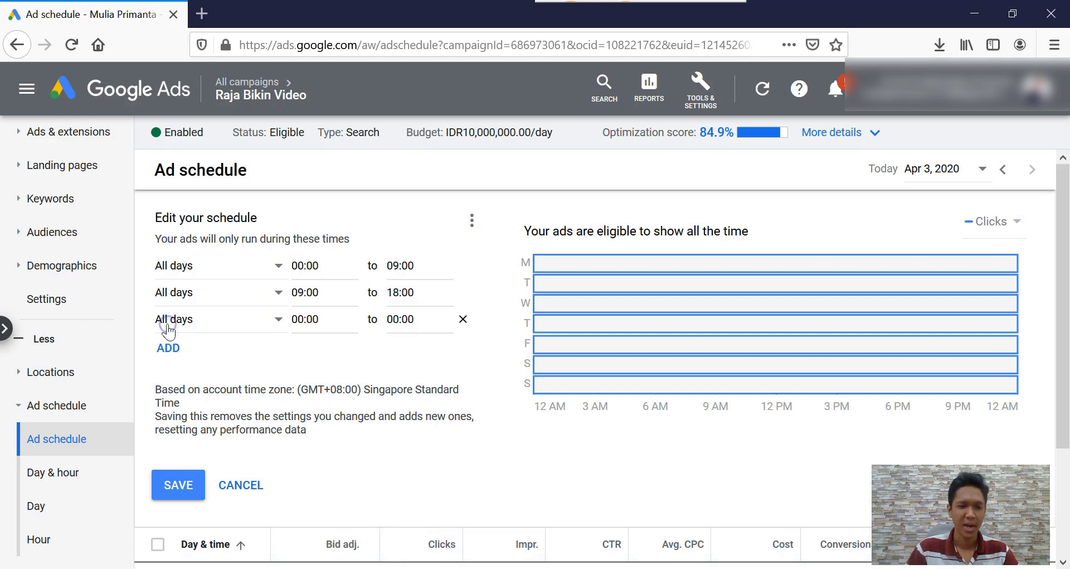
click(211, 320)
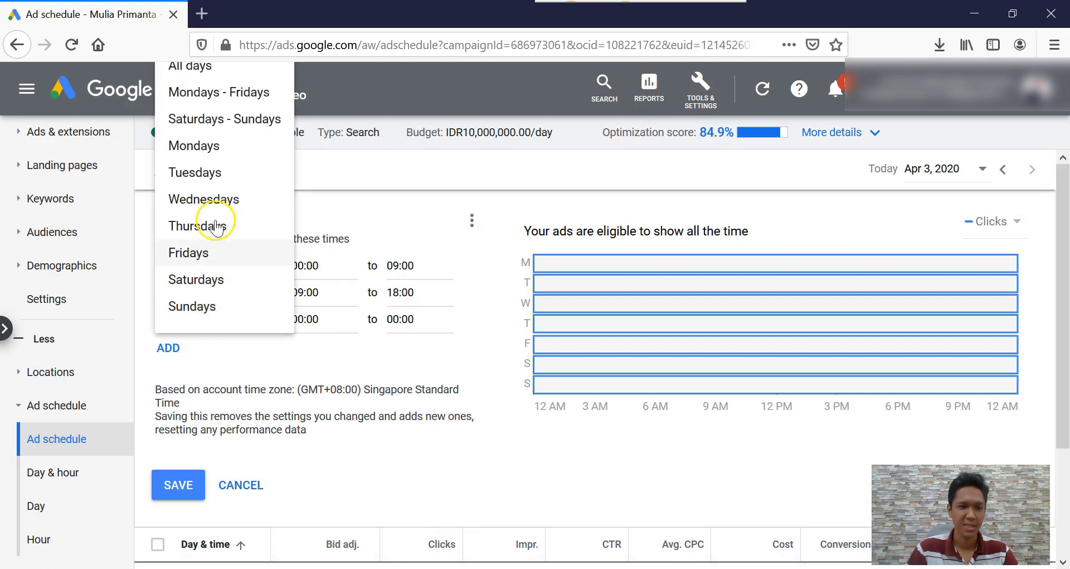
click(191, 65)
click(325, 321)
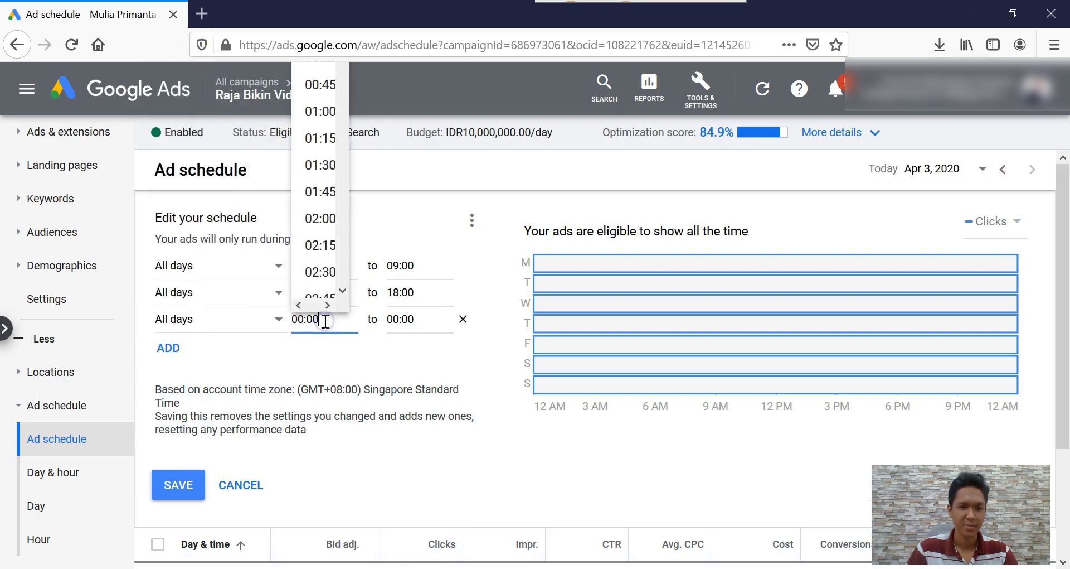
scroll(315, 232, down, 15)
scroll(316, 234, down, 6)
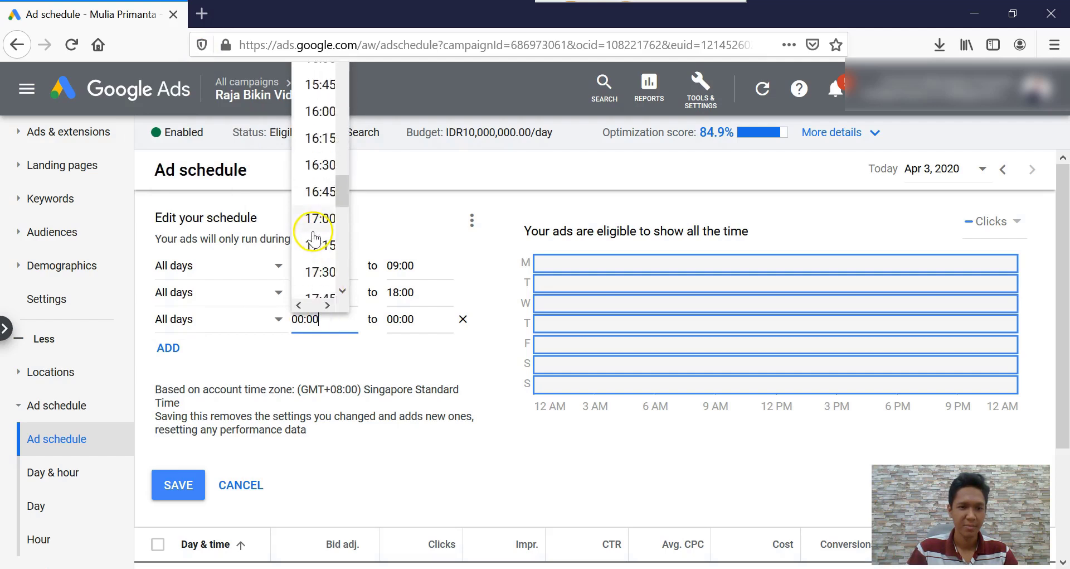
click(317, 247)
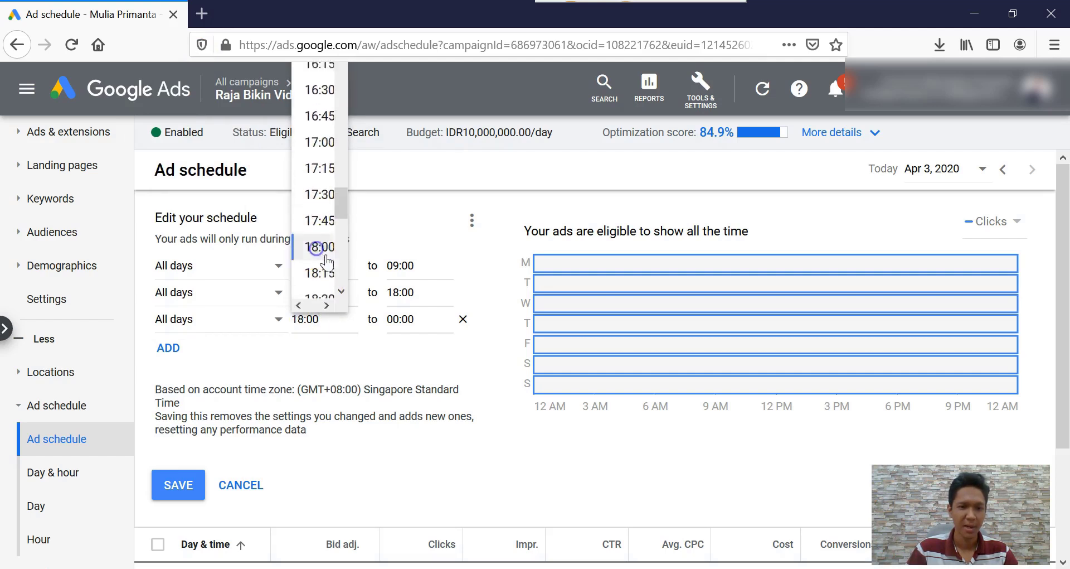
click(395, 319)
scroll(415, 167, down, 9)
scroll(431, 167, down, 20)
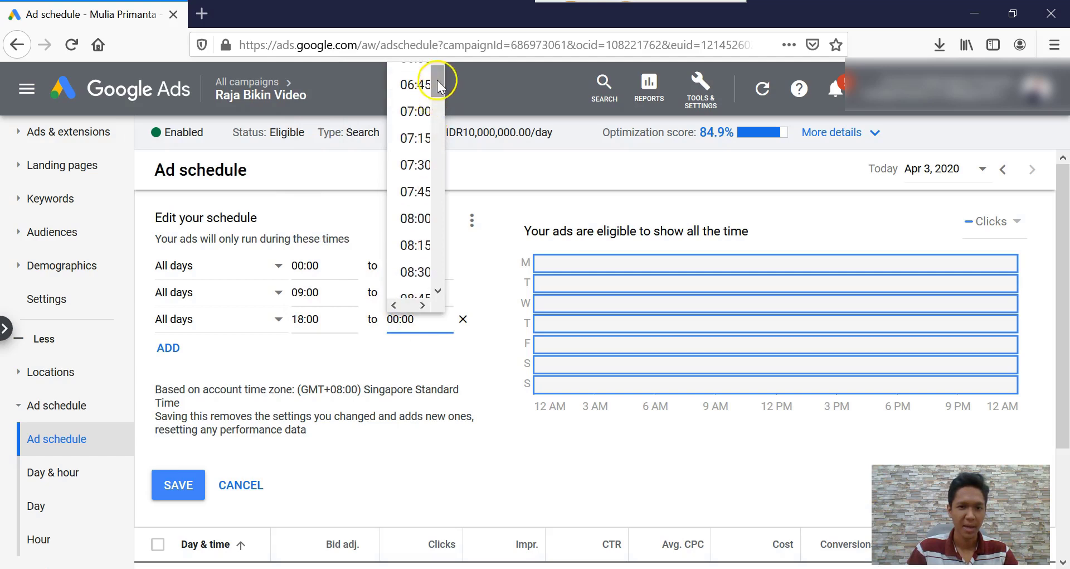
click(417, 273)
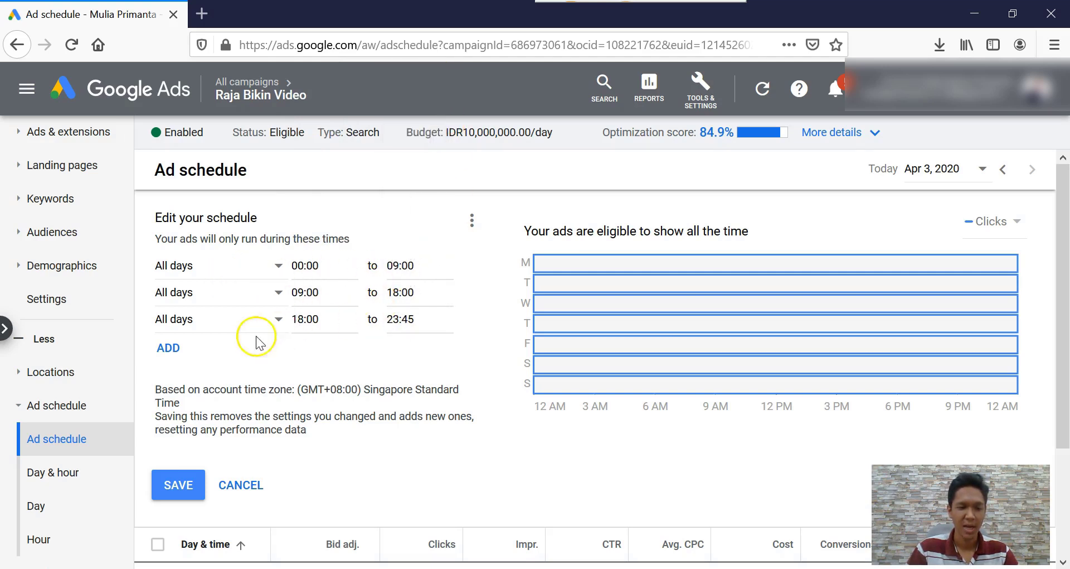
Save the three-period ad schedule and check the resulting time blocks in the weekly grid
click(184, 486)
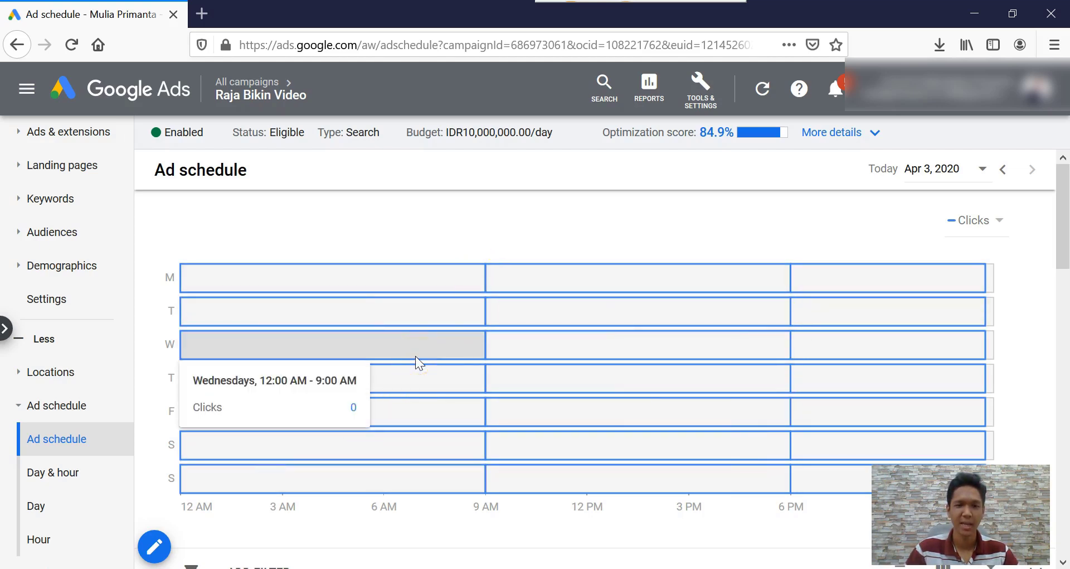
scroll(416, 357, down, 3)
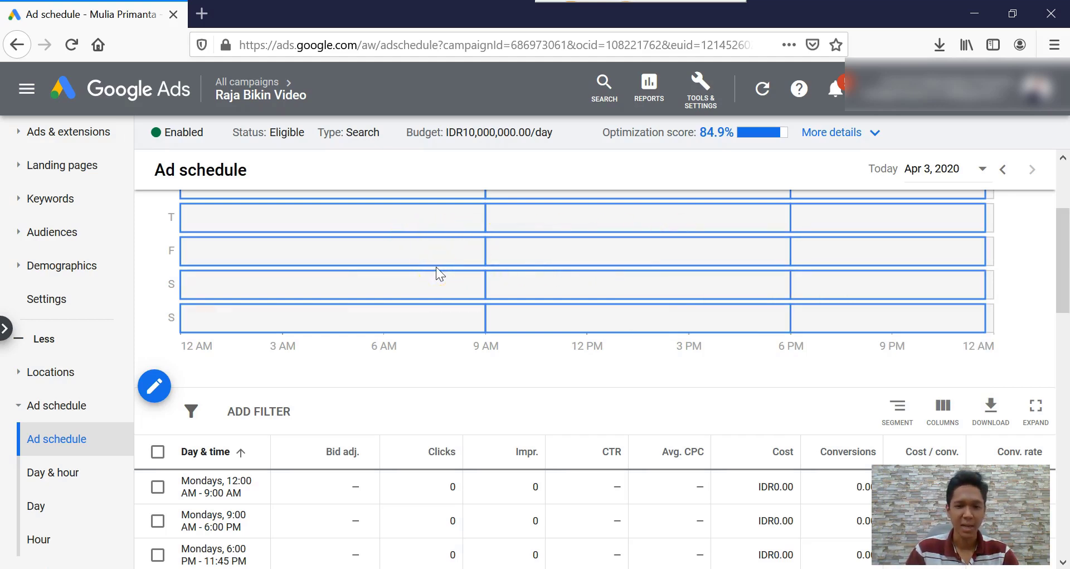
scroll(527, 240, up, 3)
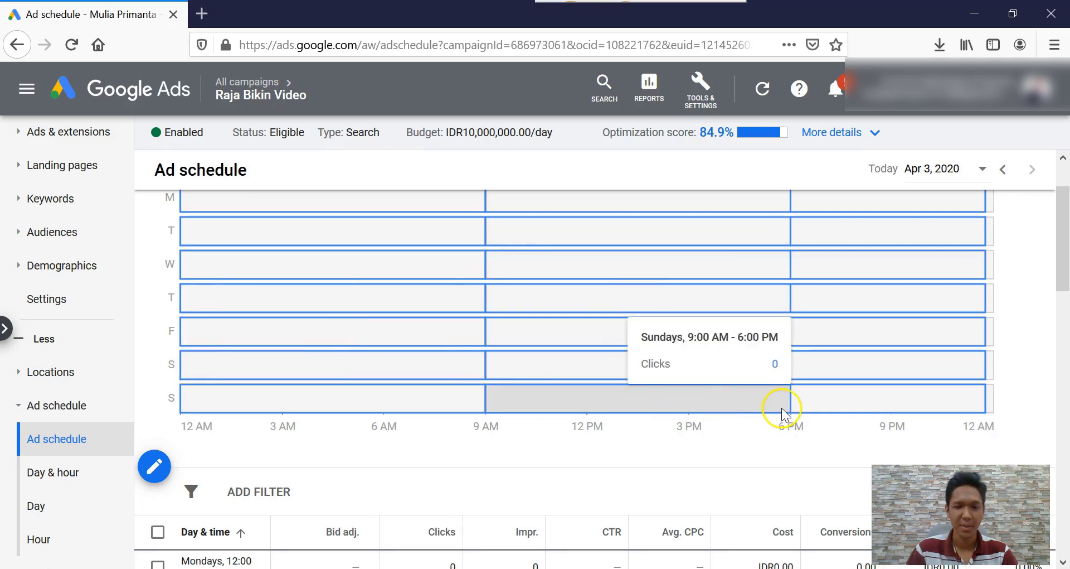
scroll(520, 299, down, 6)
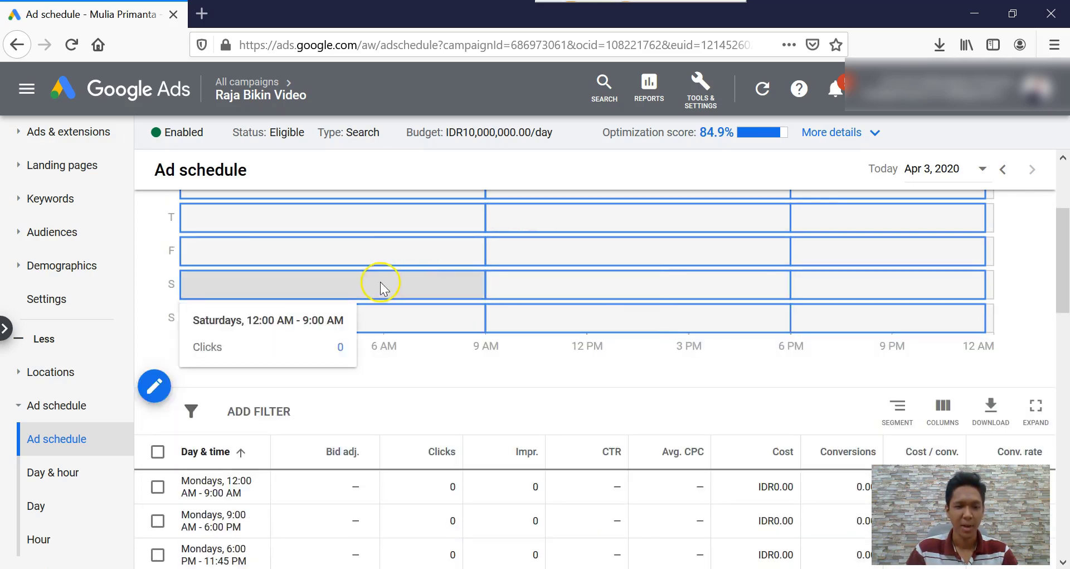
Select the 9:00 AM - 6:00 PM periods for Monday through Saturday in the day and time table
scroll(208, 379, down, 3)
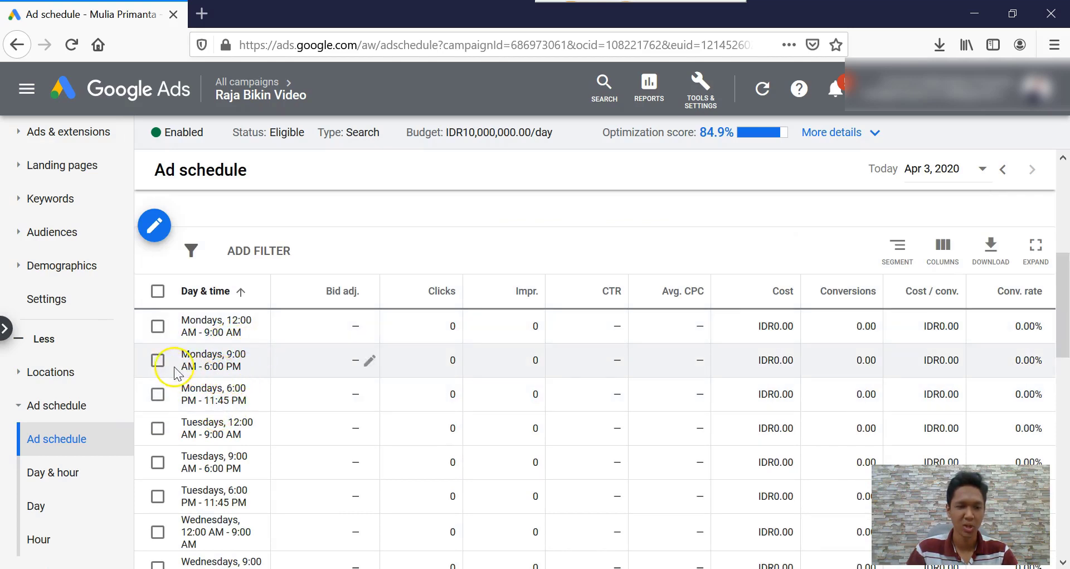
click(159, 361)
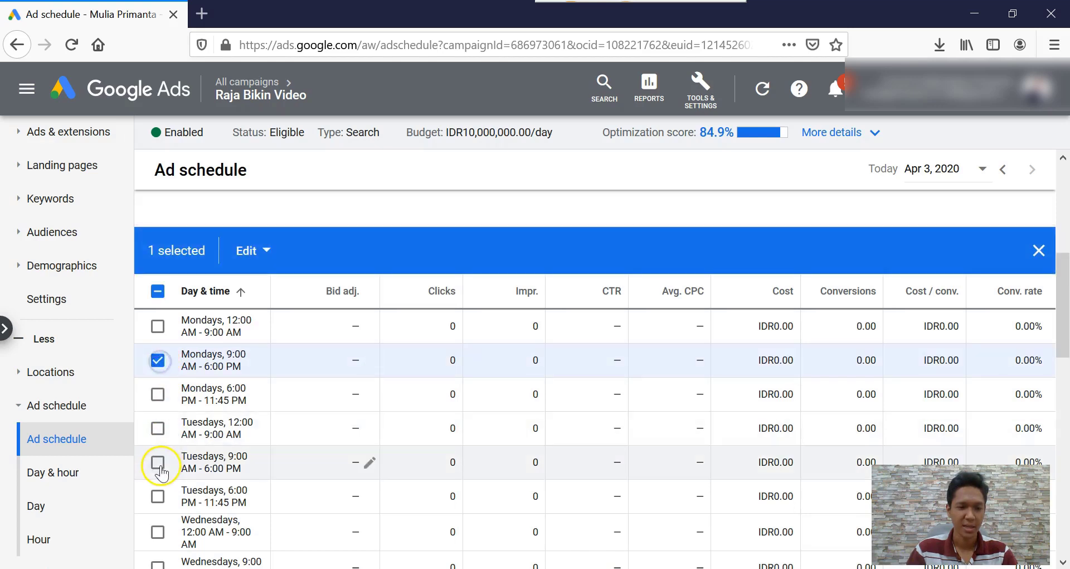
click(158, 462)
scroll(161, 509, down, 1)
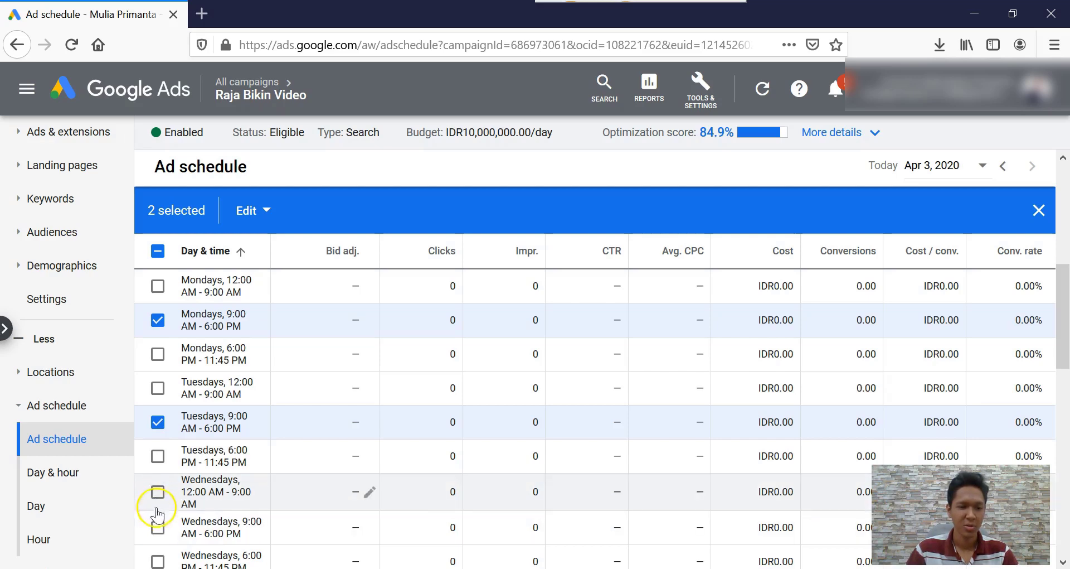
click(158, 525)
scroll(193, 467, down, 3)
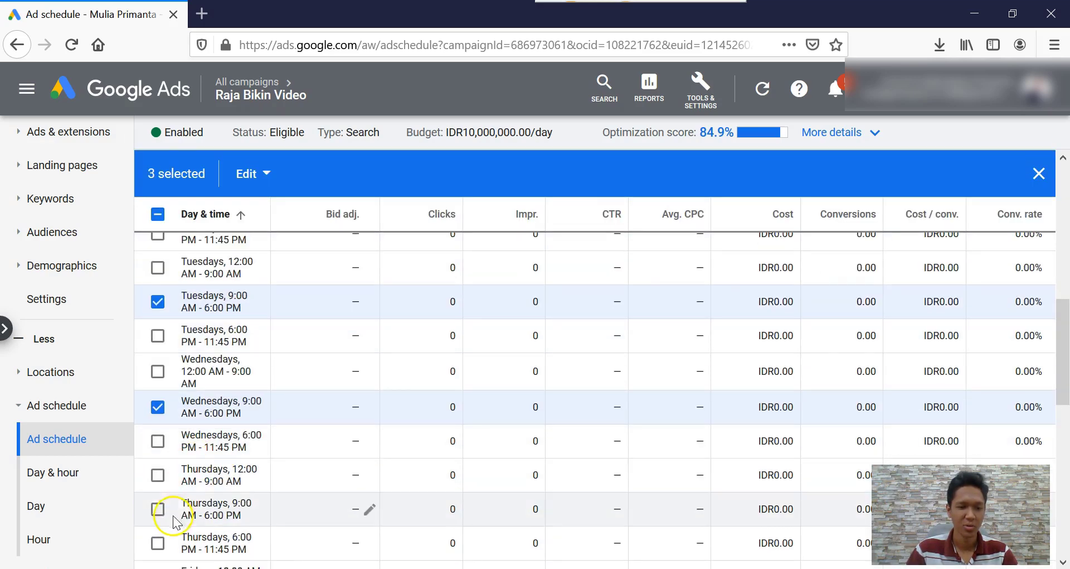
click(157, 508)
scroll(201, 475, down, 3)
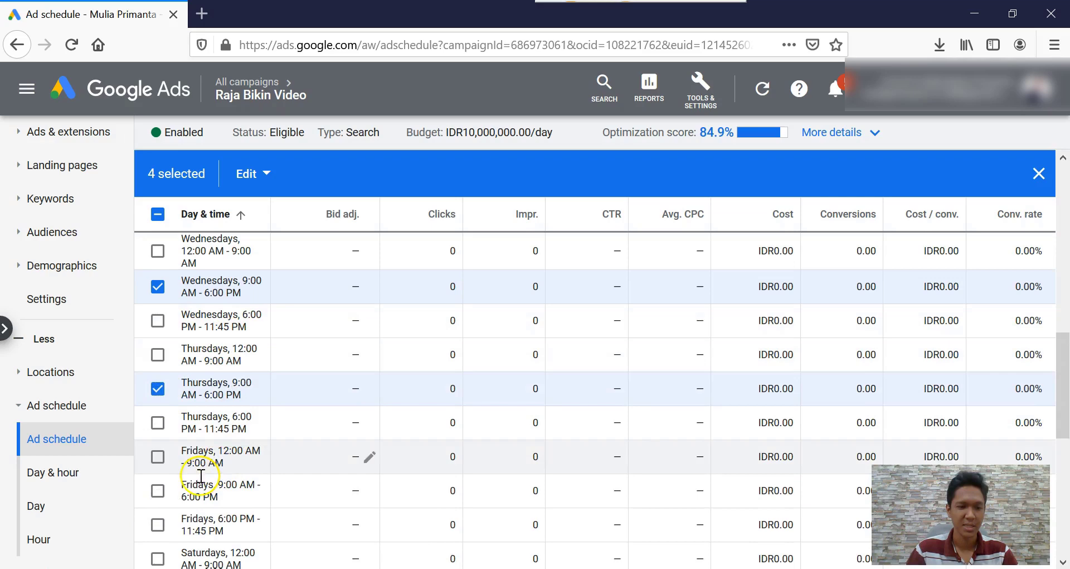
click(158, 491)
scroll(206, 474, down, 3)
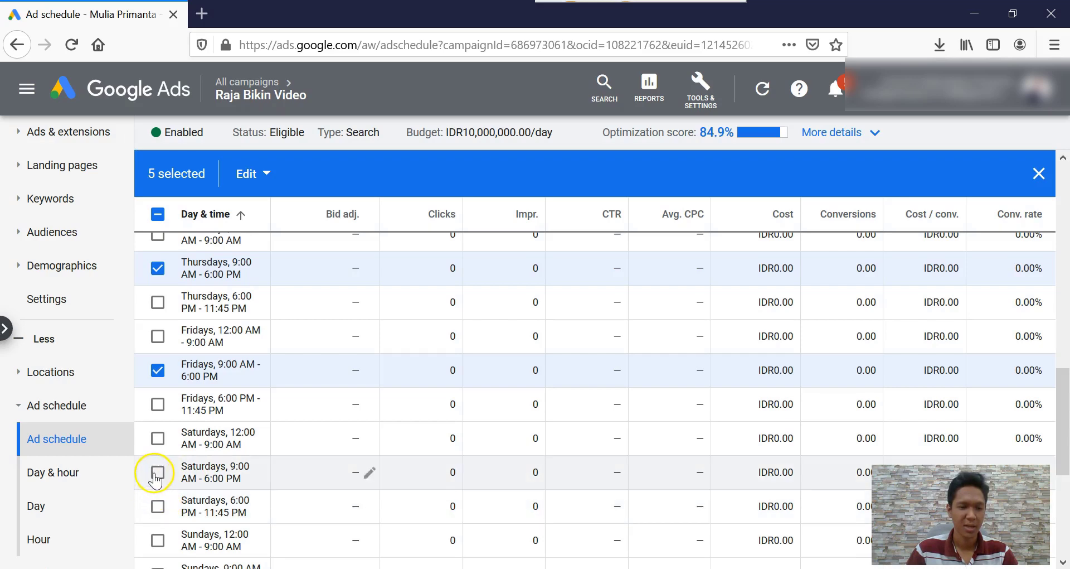
scroll(216, 437, down, 2)
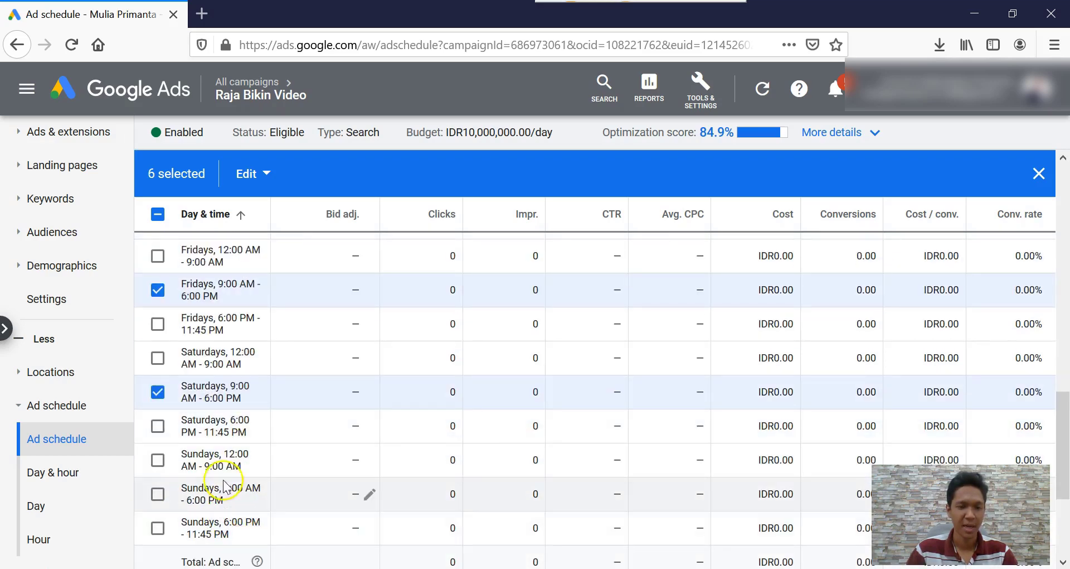
scroll(226, 424, up, 3)
scroll(227, 441, up, 8)
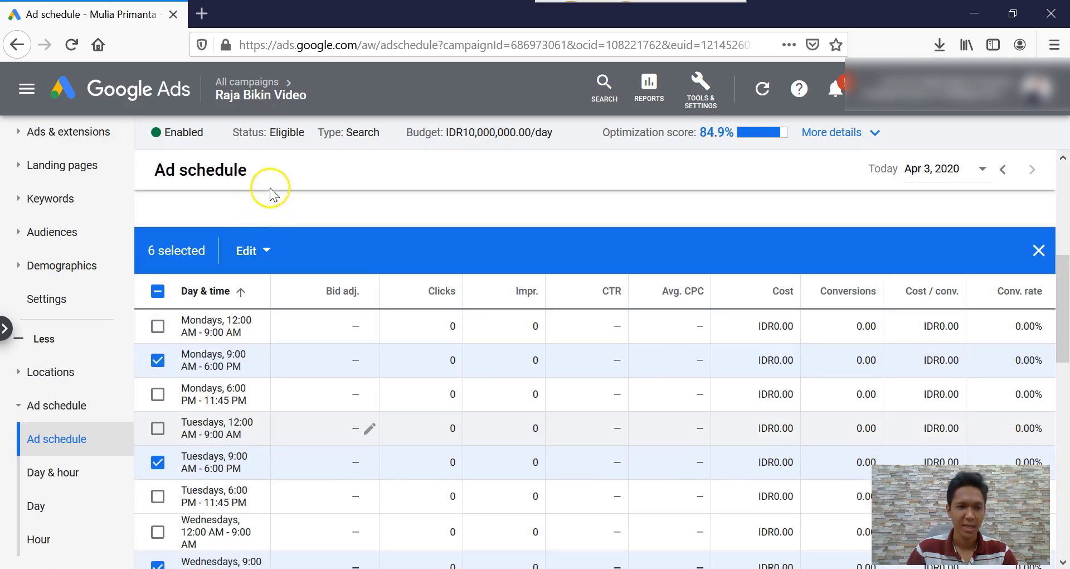
Apply a 10% bid adjustment increase to the selected Monday-to-Saturday periods
click(264, 251)
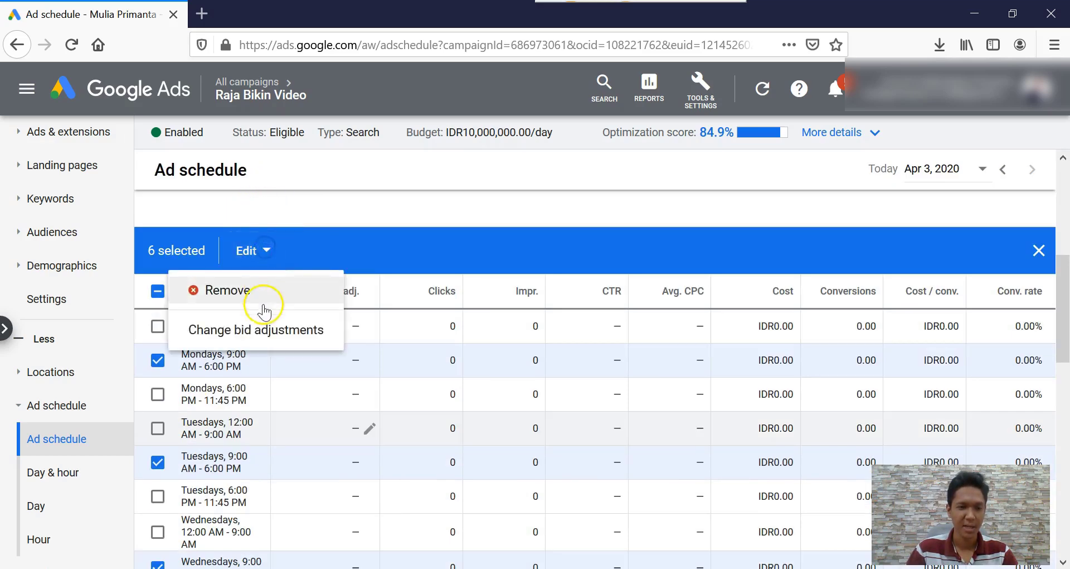
click(262, 329)
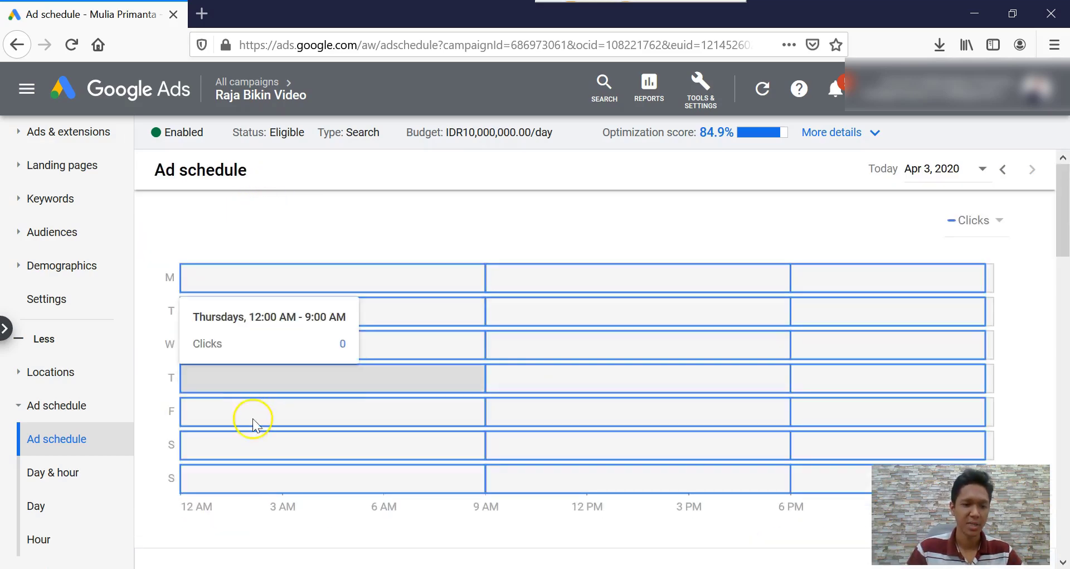
scroll(254, 413, down, 3)
click(266, 481)
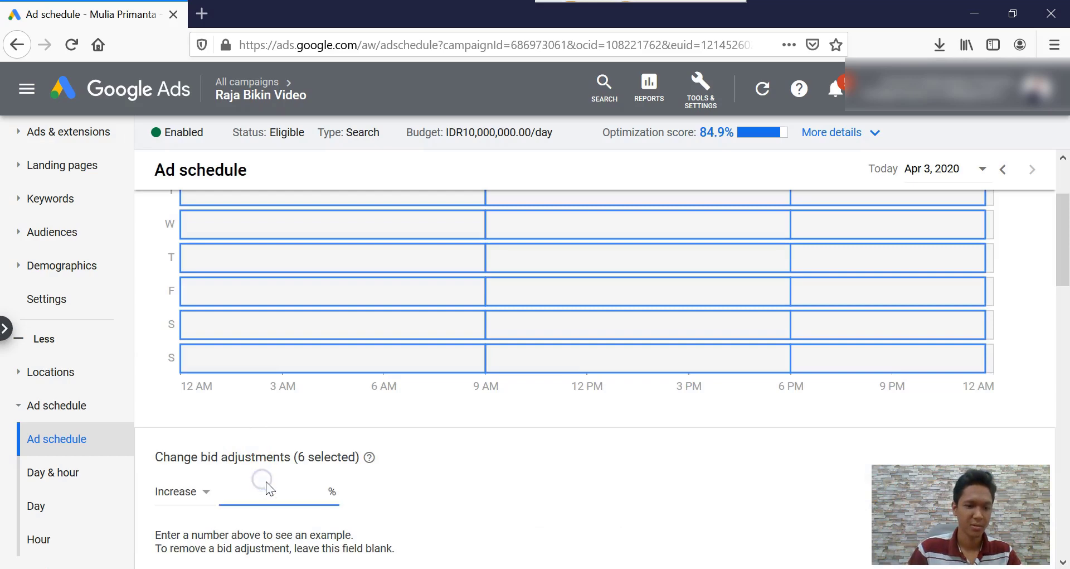
text(10)
scroll(274, 463, down, 3)
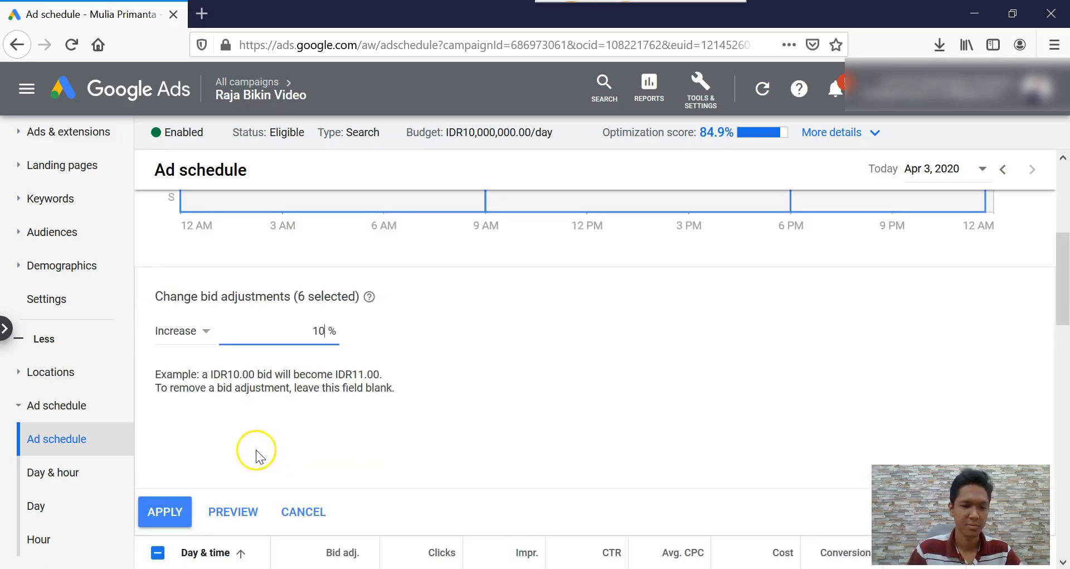
click(161, 518)
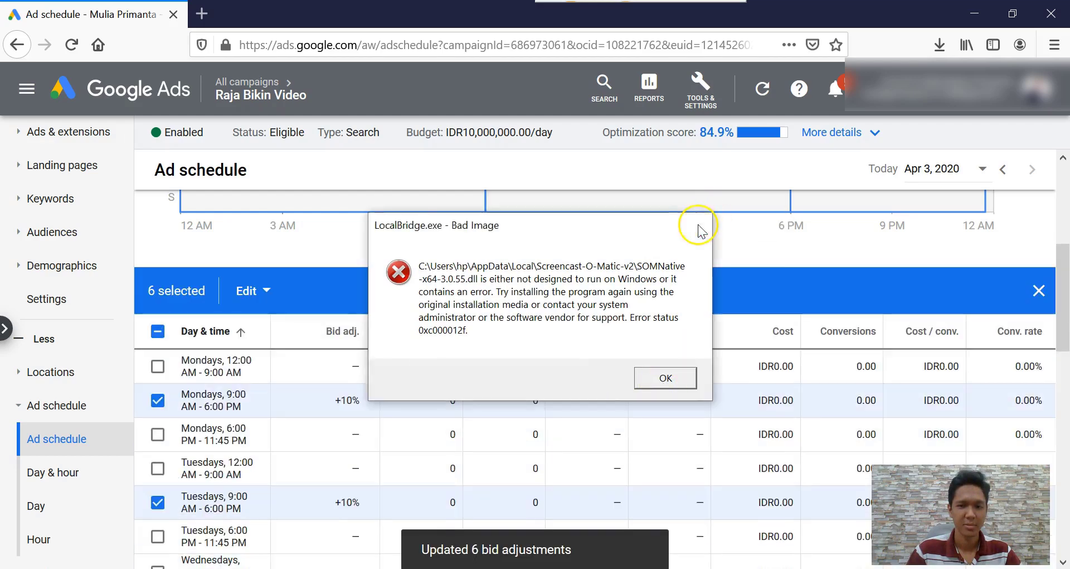
Dismiss the recurring LocalBridge.exe Bad Image error dialogs
click(667, 376)
click(651, 381)
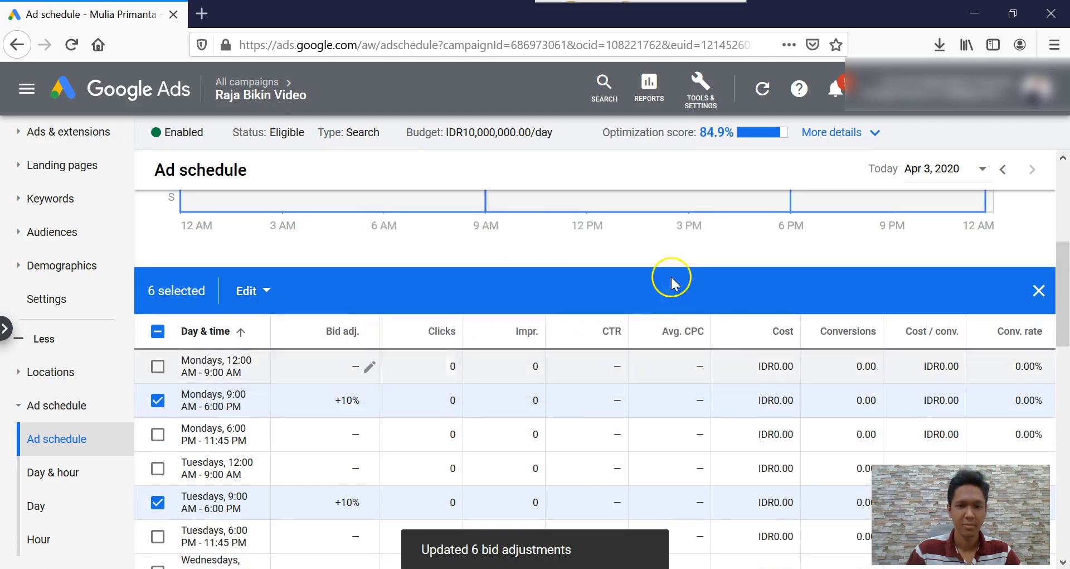
click(706, 229)
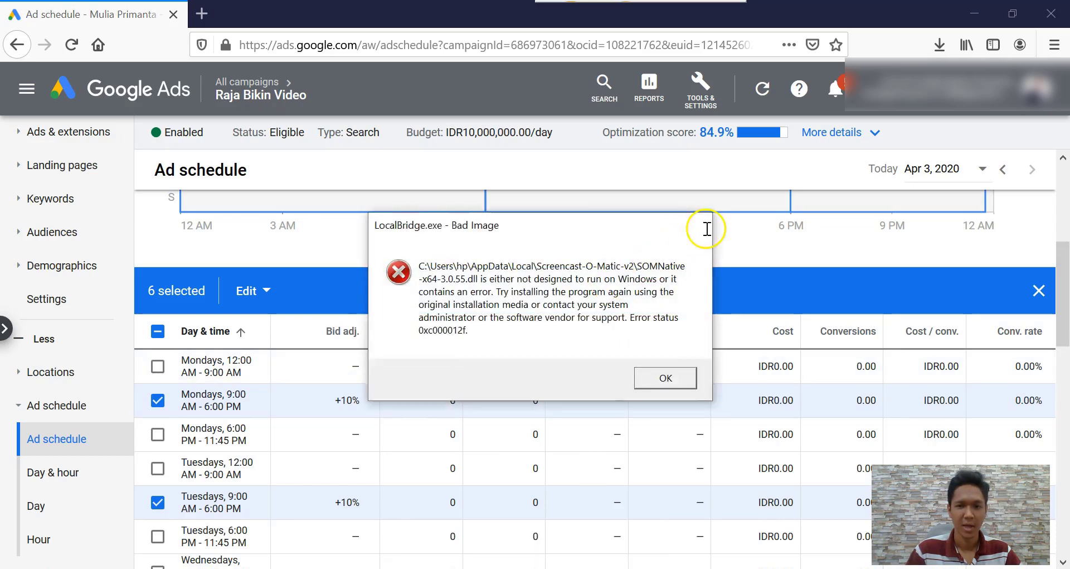
click(707, 229)
click(706, 229)
click(706, 230)
click(705, 231)
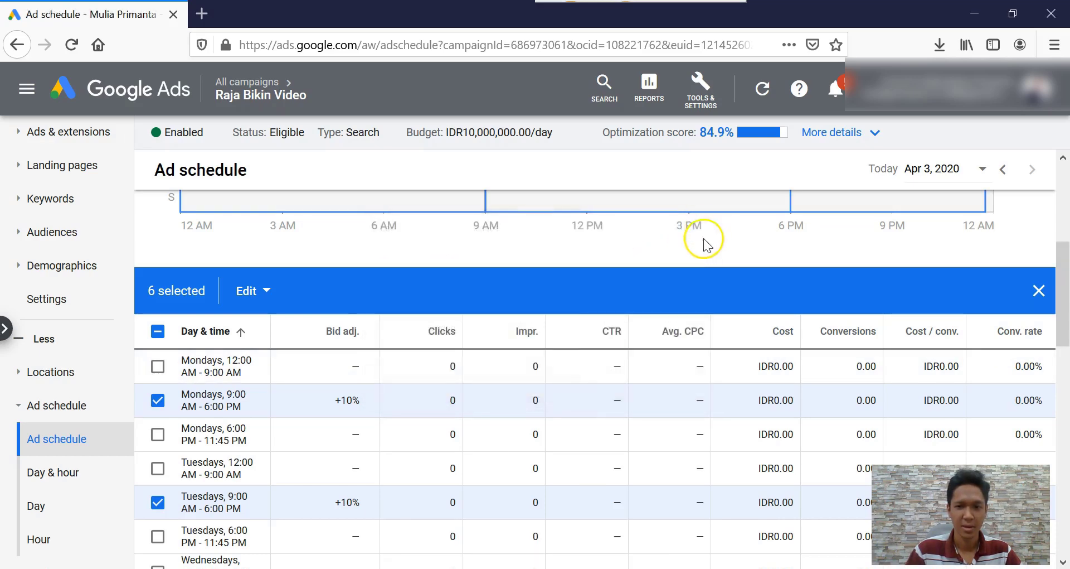
click(666, 379)
click(666, 378)
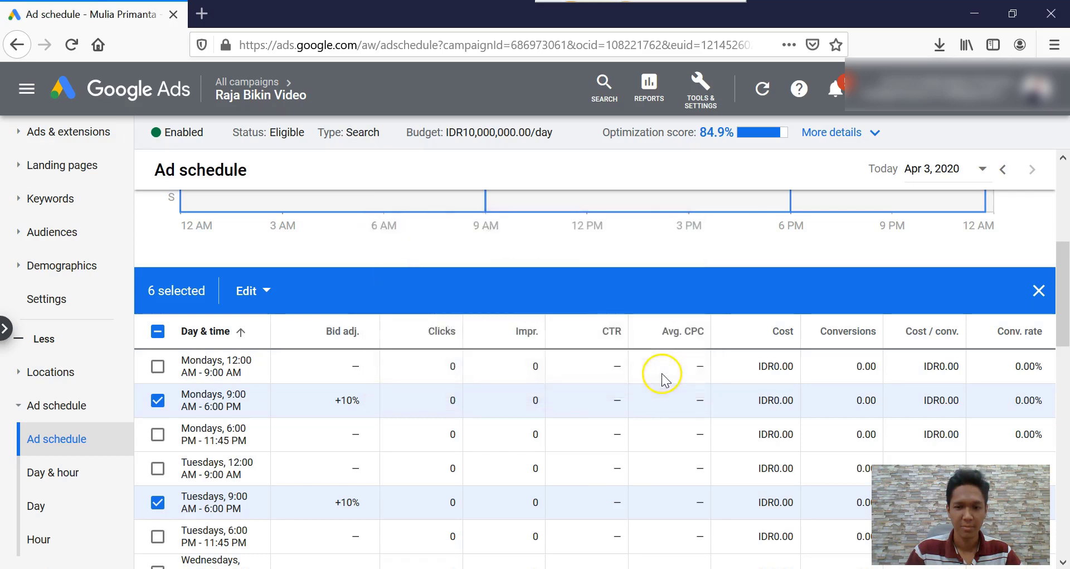
Review the bid adjustments per period in the day and time table and in the weekly grid
scroll(466, 311, down, 3)
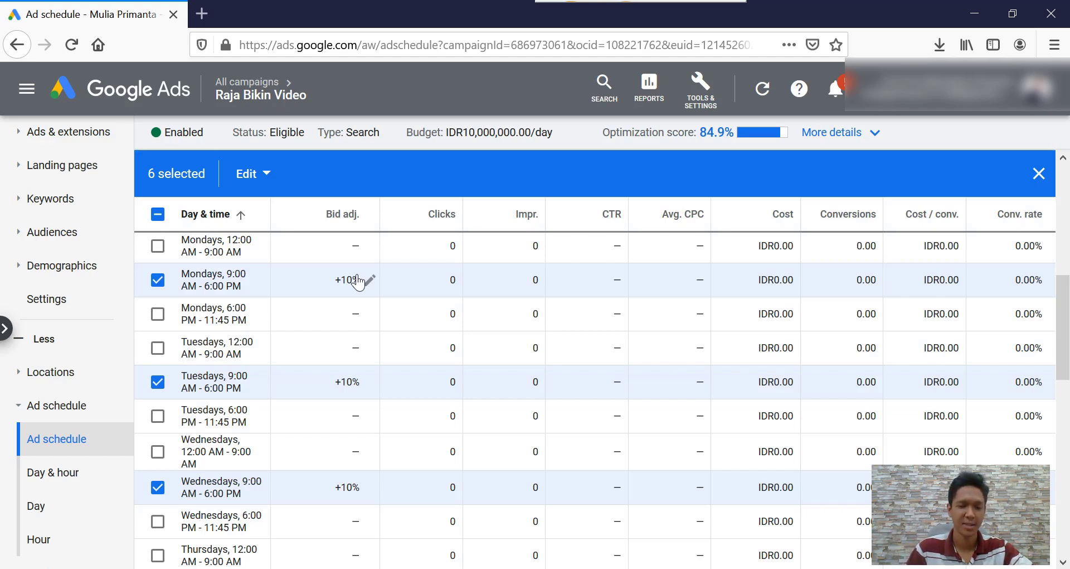
scroll(359, 281, down, 1)
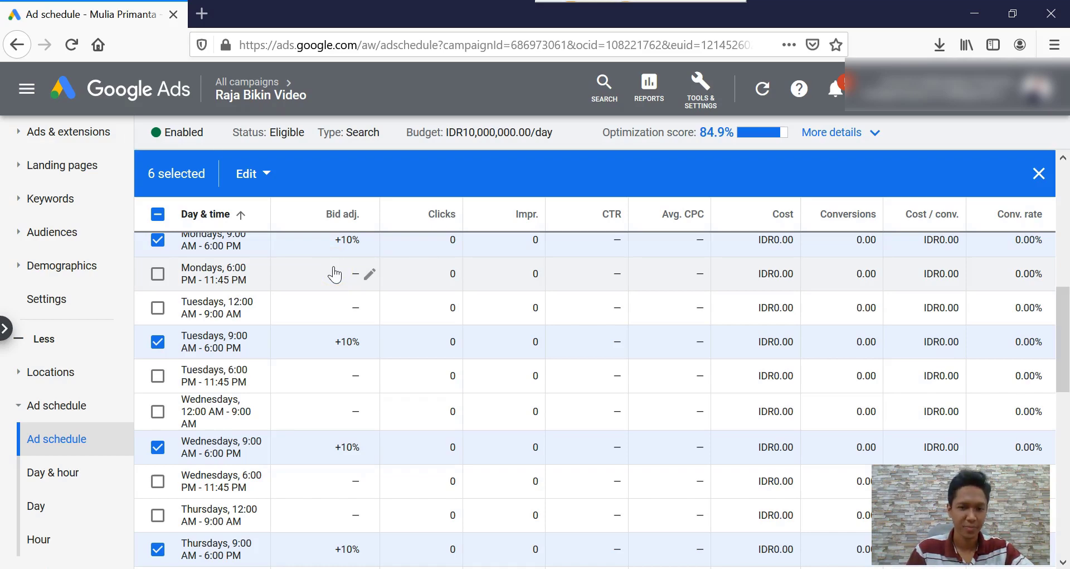
scroll(329, 281, up, 5)
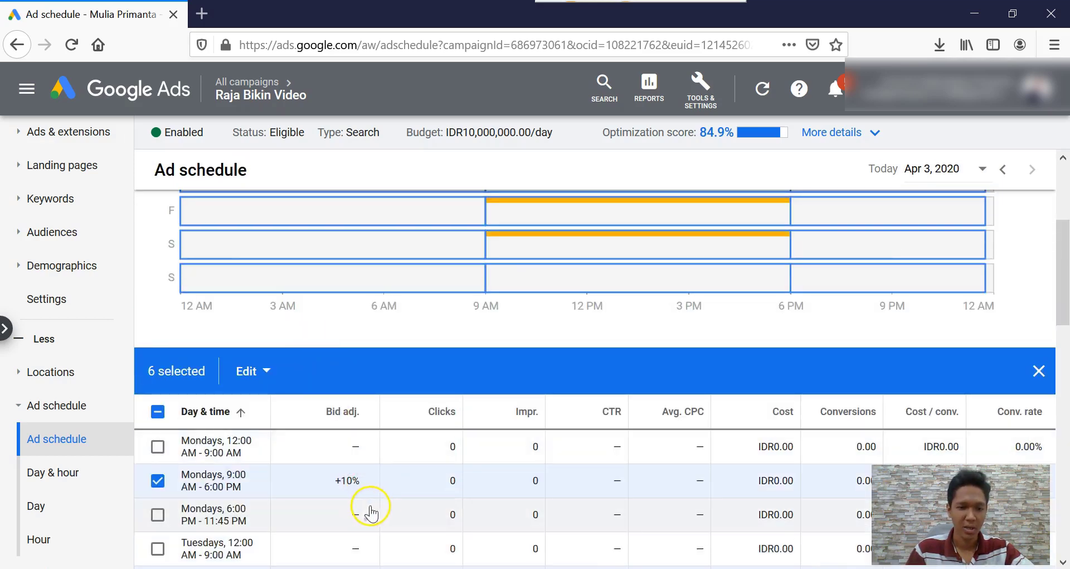
scroll(480, 347, up, 2)
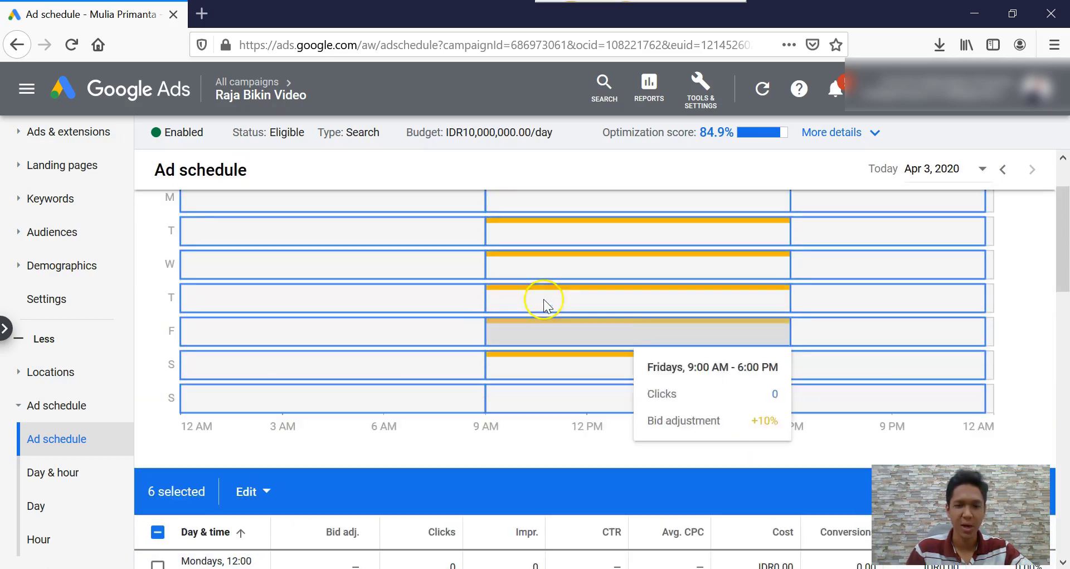
scroll(628, 279, up, 1)
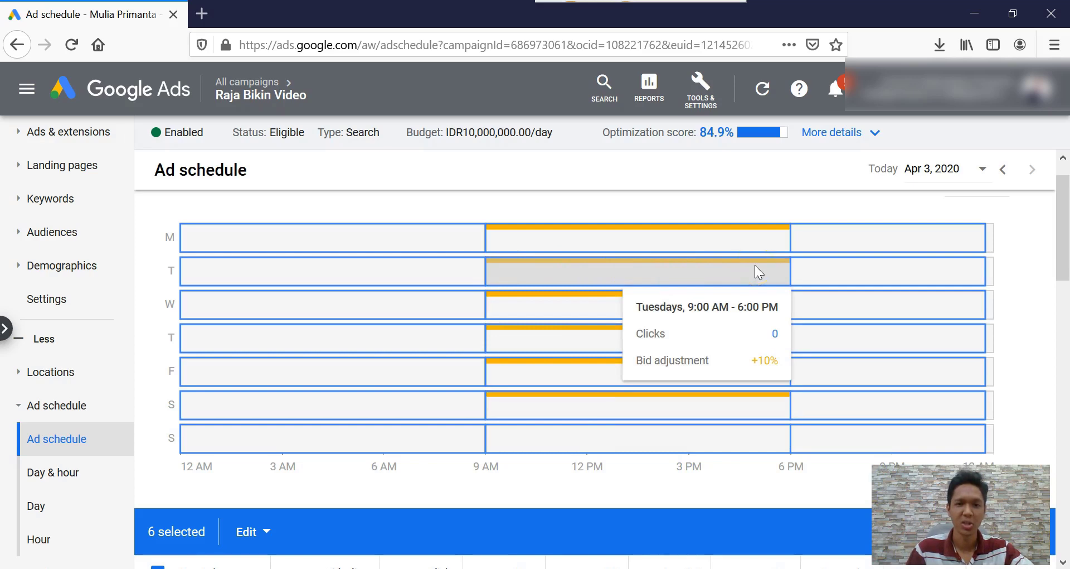
scroll(610, 259, down, 3)
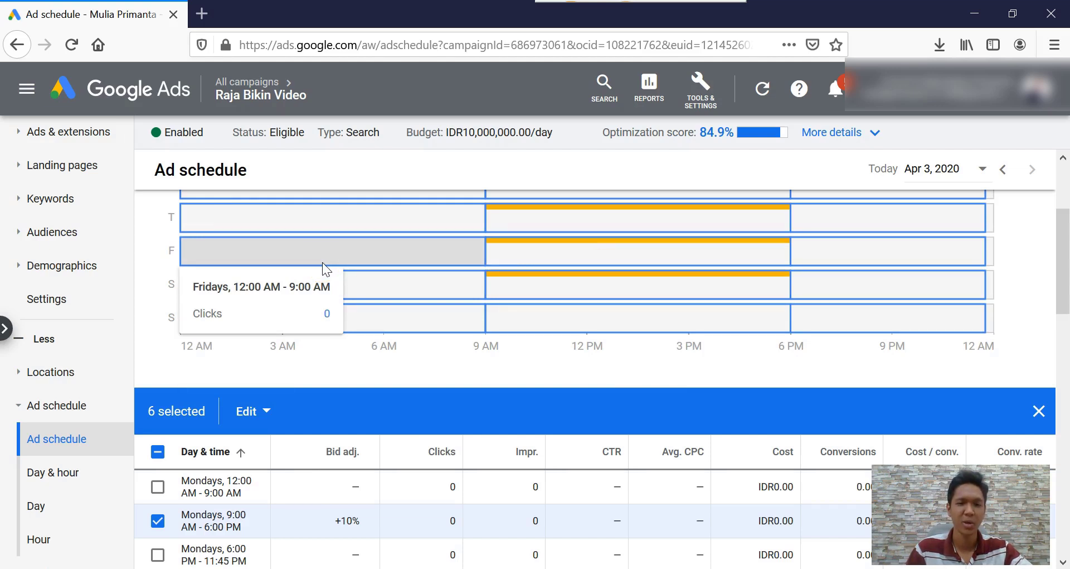
scroll(312, 343, down, 3)
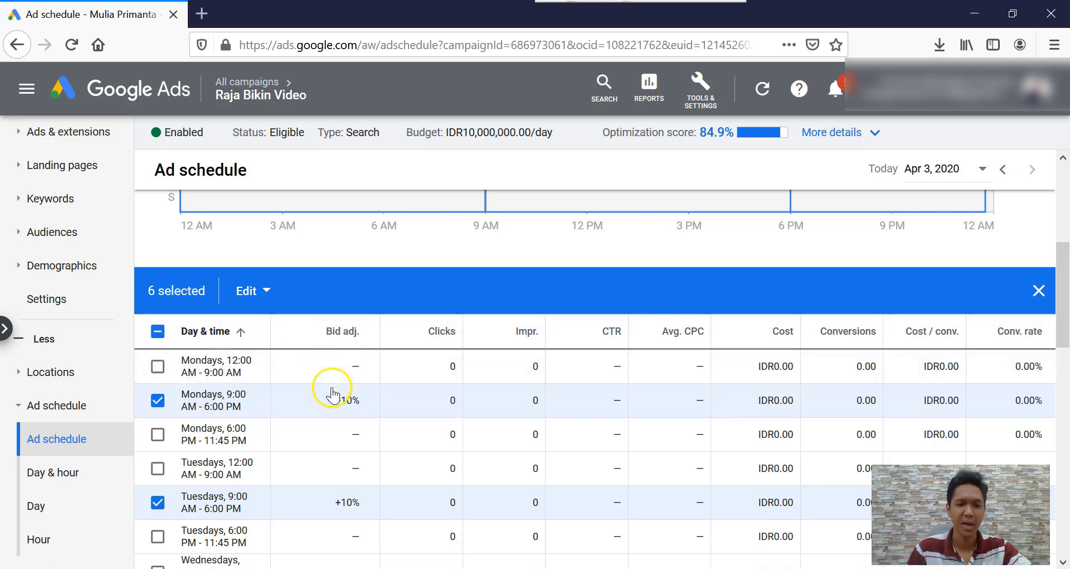
mouse_move(340, 405)
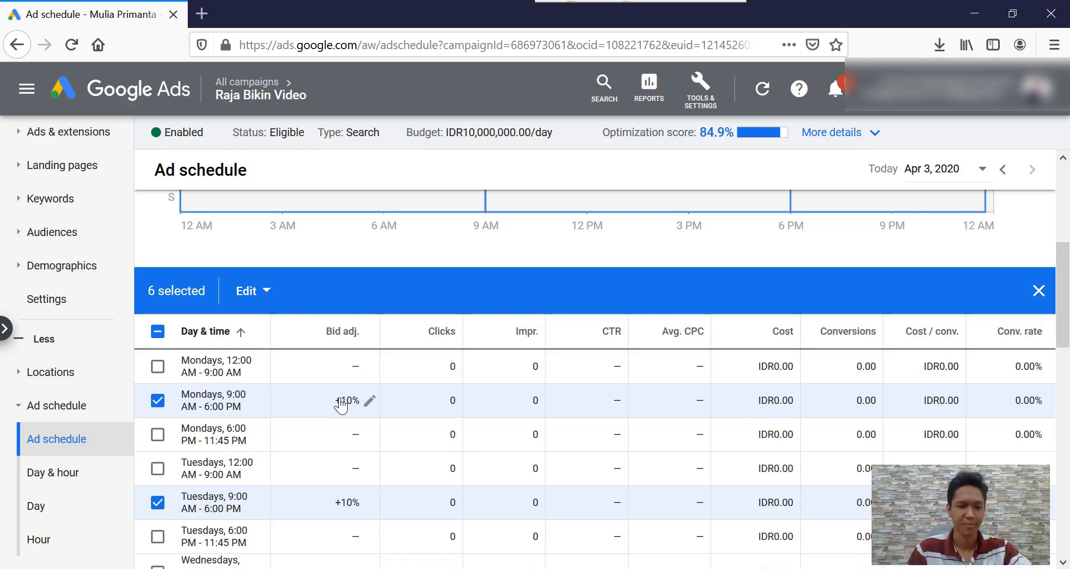
Clear the row selection in the ad schedule table and open the campaign's Devices page
click(158, 332)
click(158, 332)
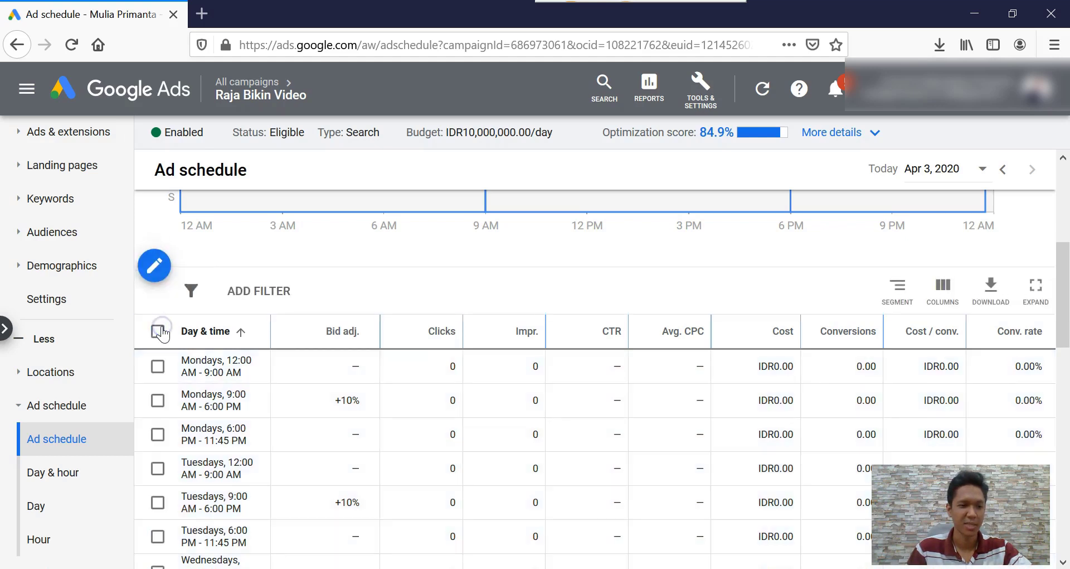
scroll(78, 354, down, 3)
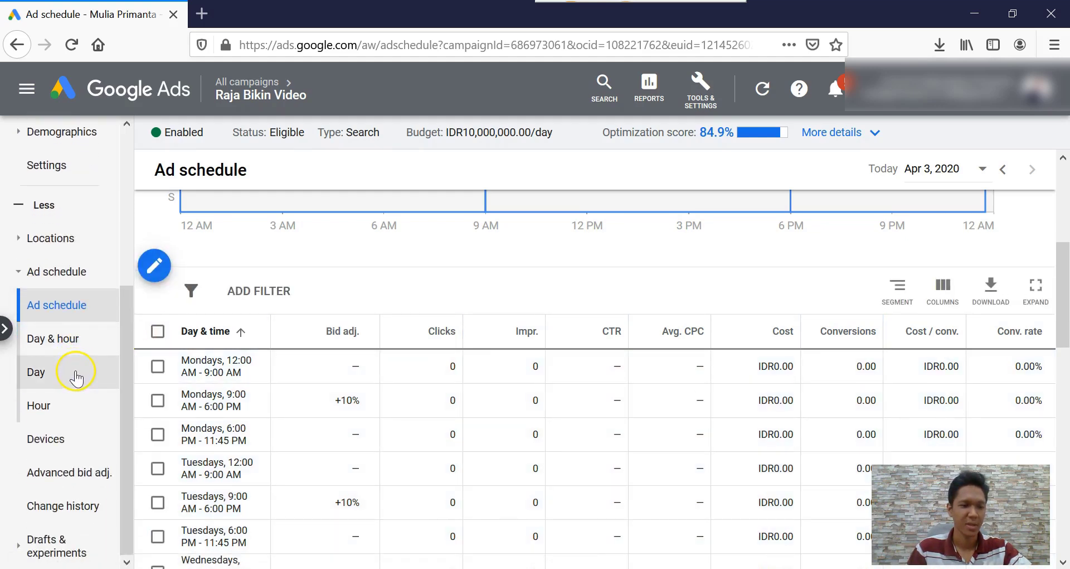
click(53, 445)
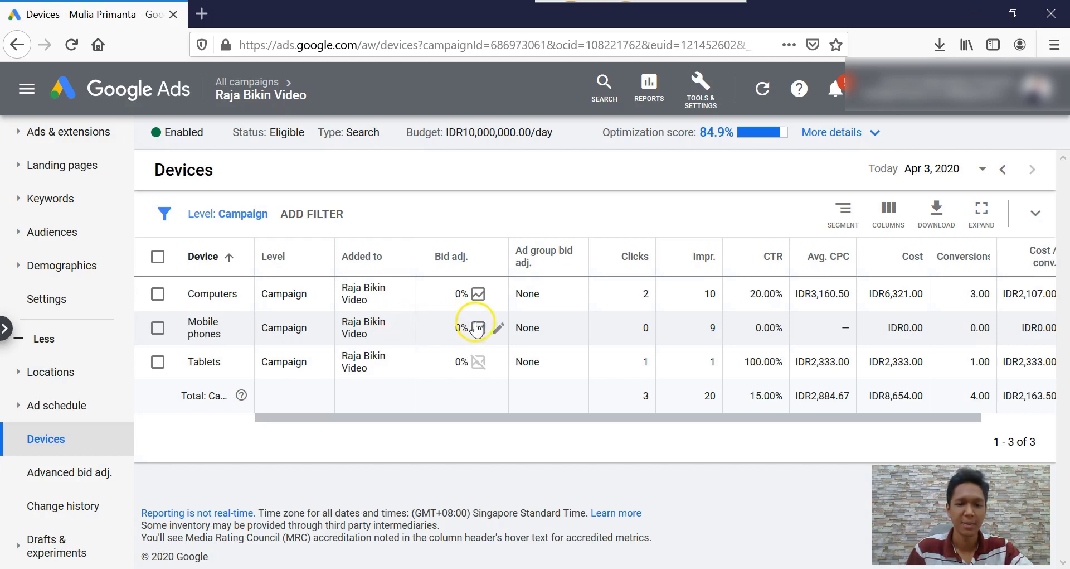
Set the mobile phones bid adjustment to a 10% increase and save it
click(497, 329)
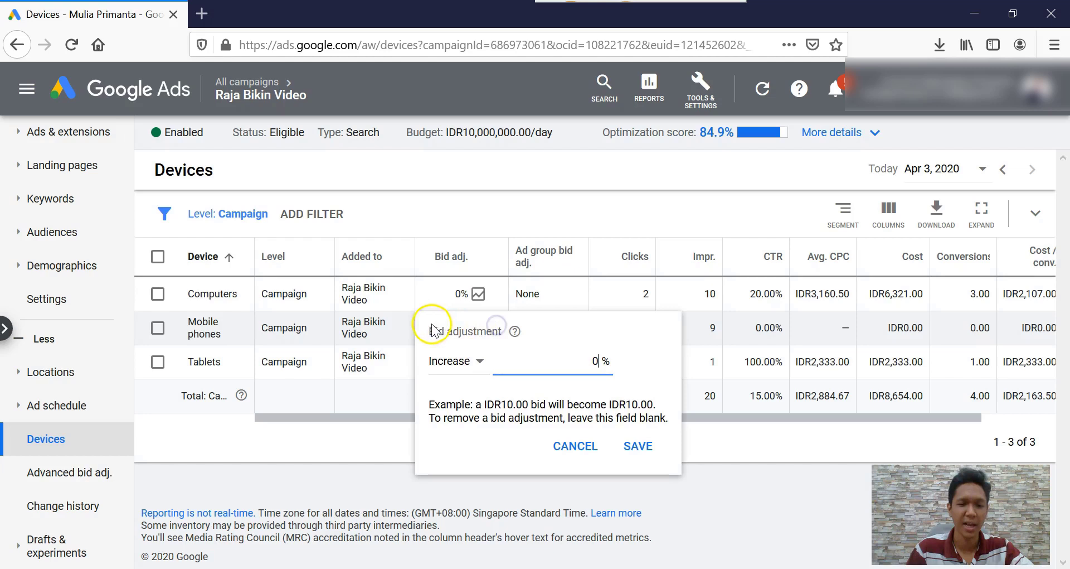
click(535, 360)
text(1)
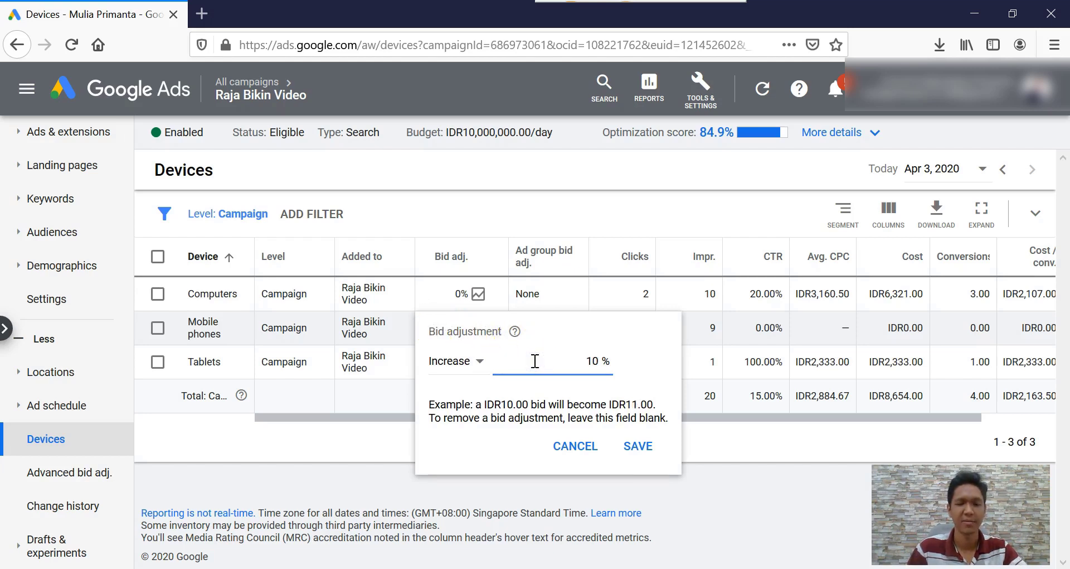
click(617, 423)
click(637, 445)
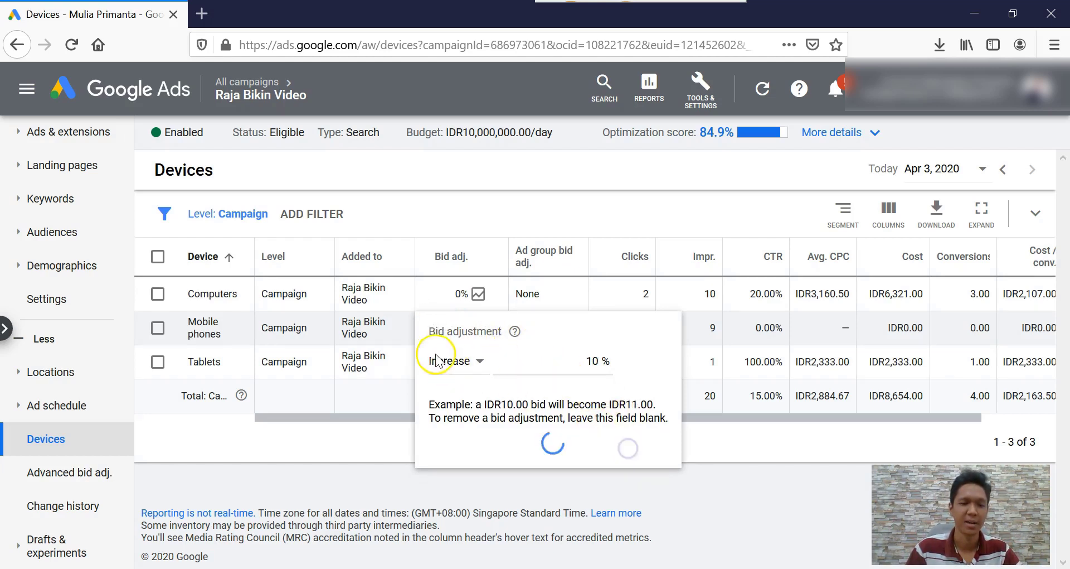
Set the computers bid adjustment to a 5% increase and save it
click(496, 293)
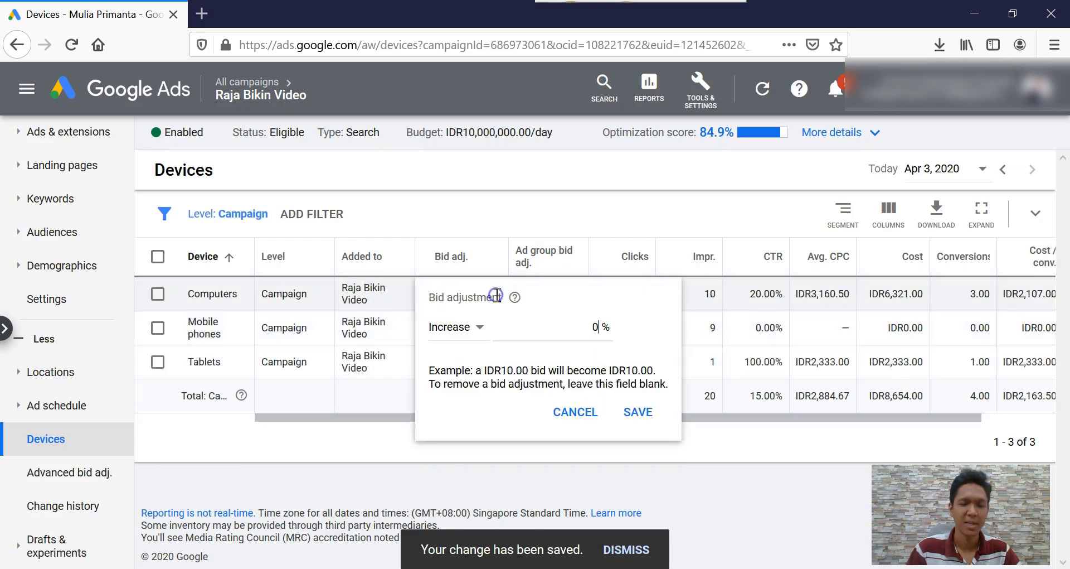
text(5)
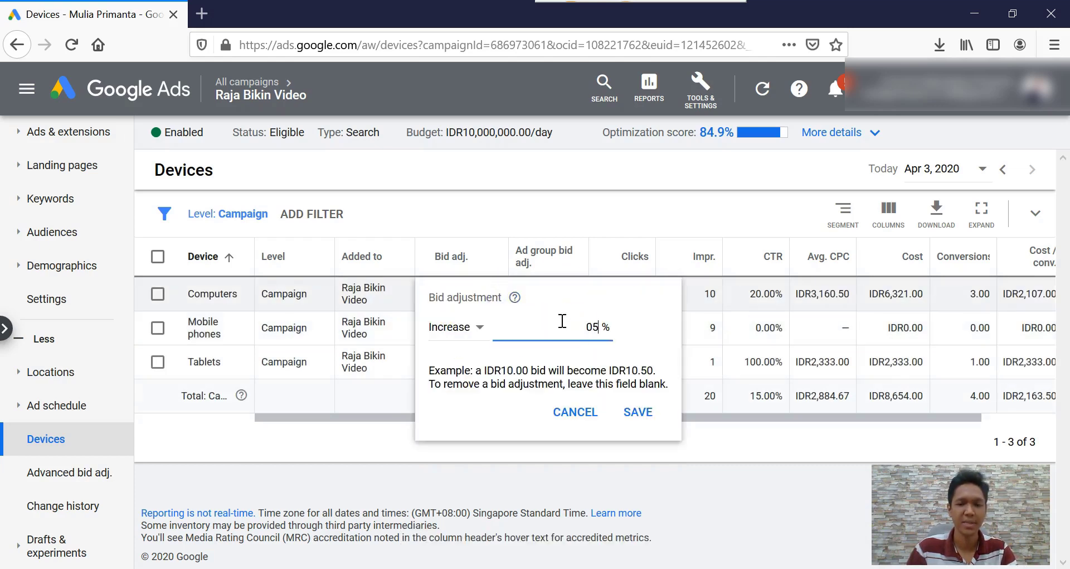
click(637, 411)
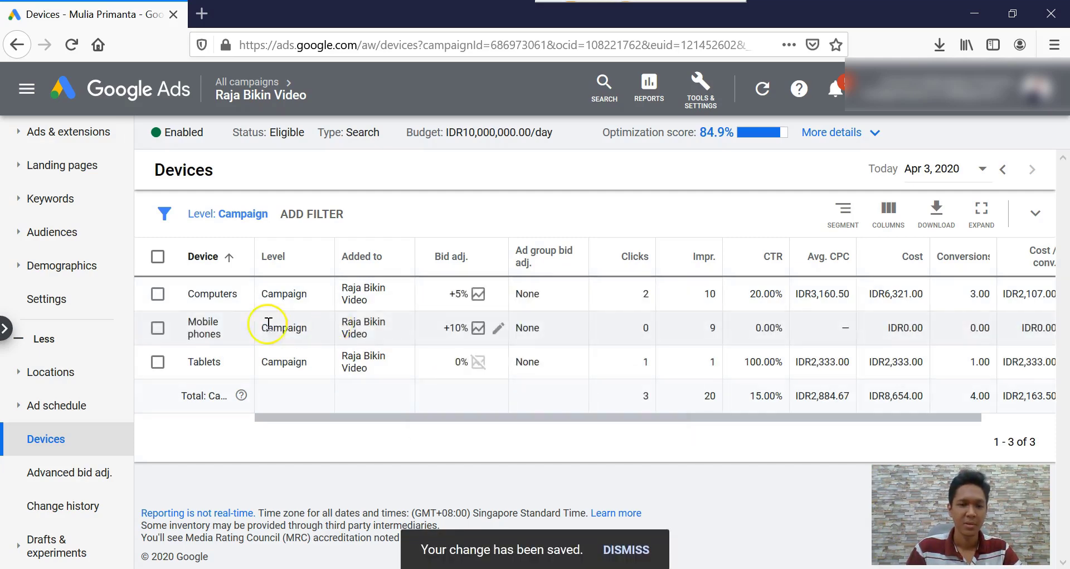
Set the tablets bid adjustment to a 5% increase and save it
click(494, 362)
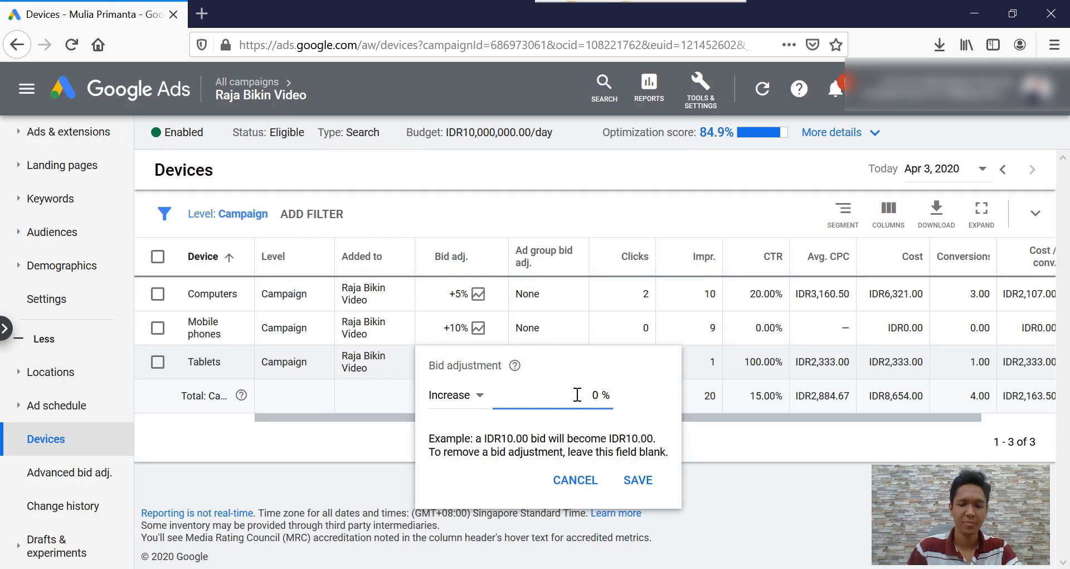
key(BackSpace)
text(5)
click(641, 483)
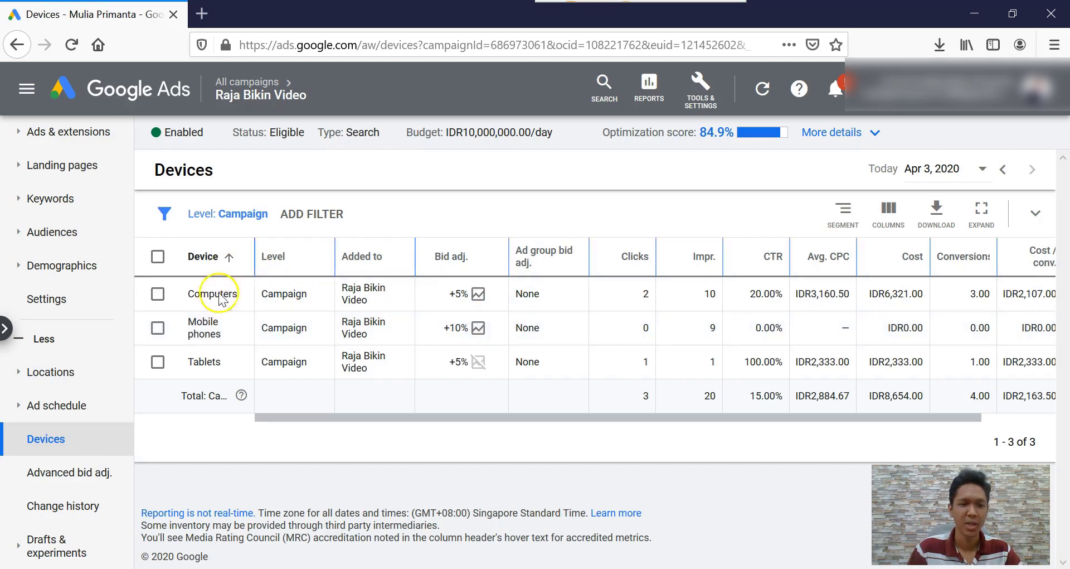
click(255, 241)
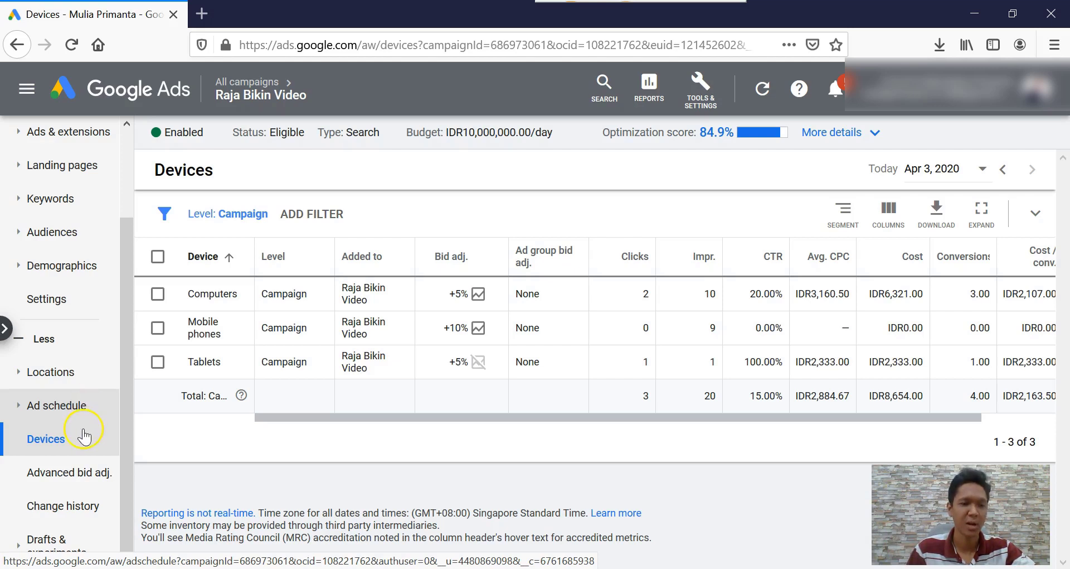
click(78, 402)
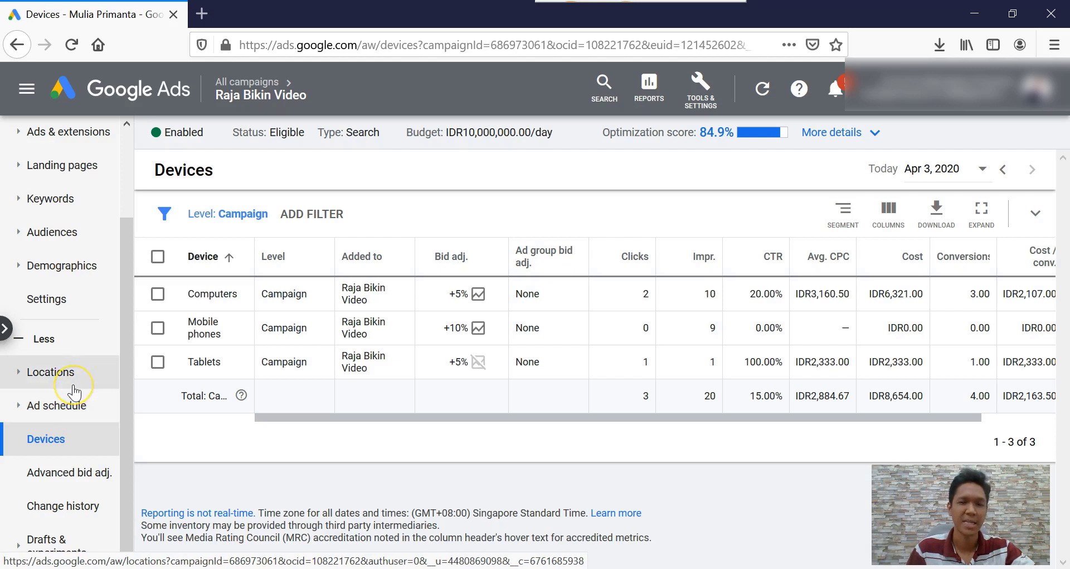